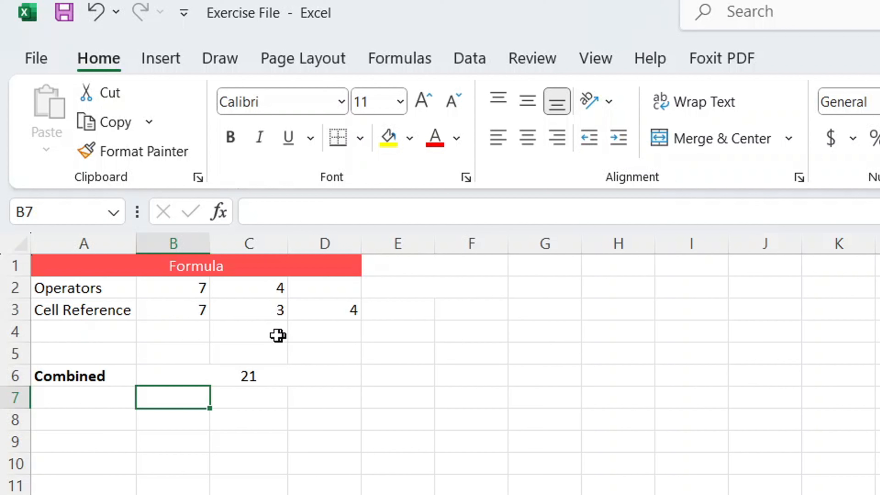
On the Basic Functions sheet, total the first student's four subject scores in G2 with =SUM(C2:F2).
click(212, 371)
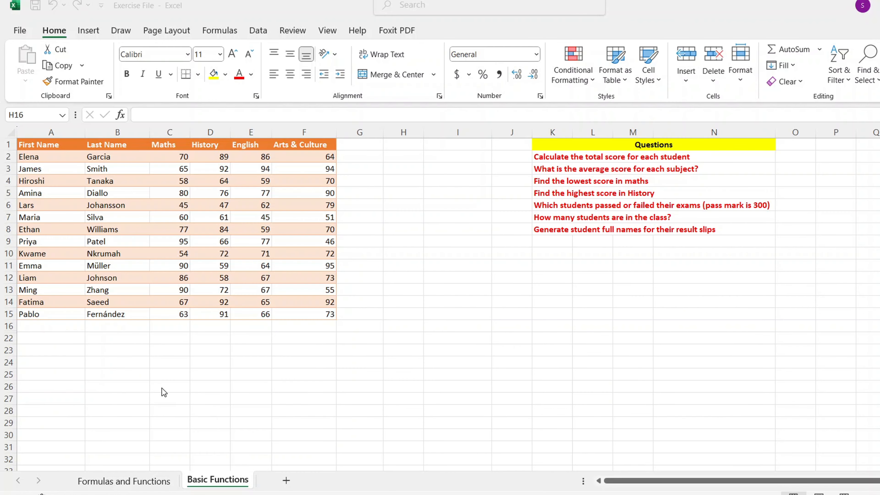
click(153, 368)
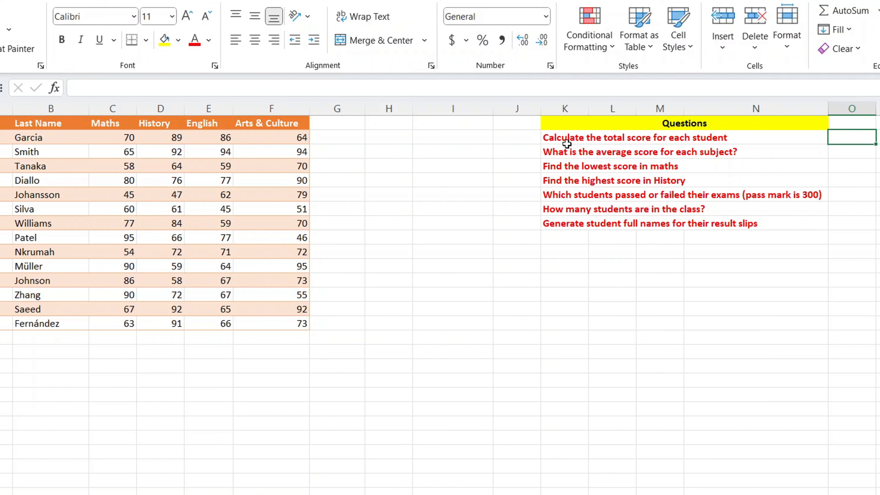
click(331, 141)
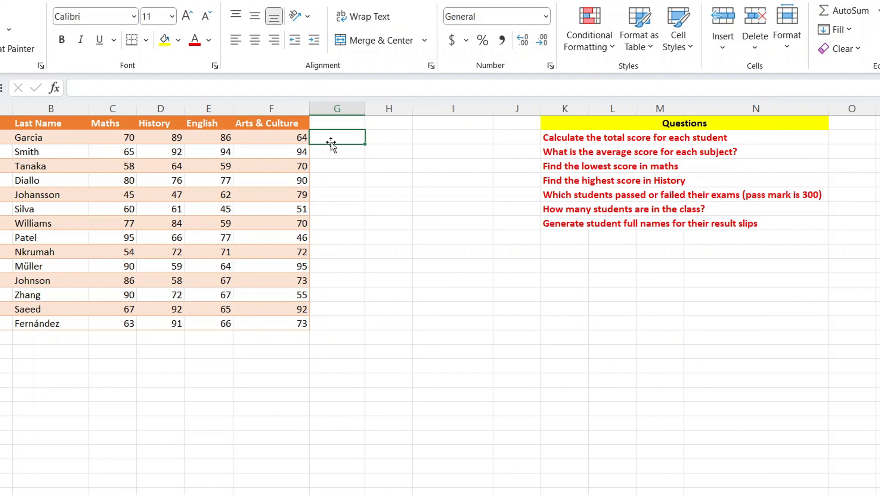
text(=)
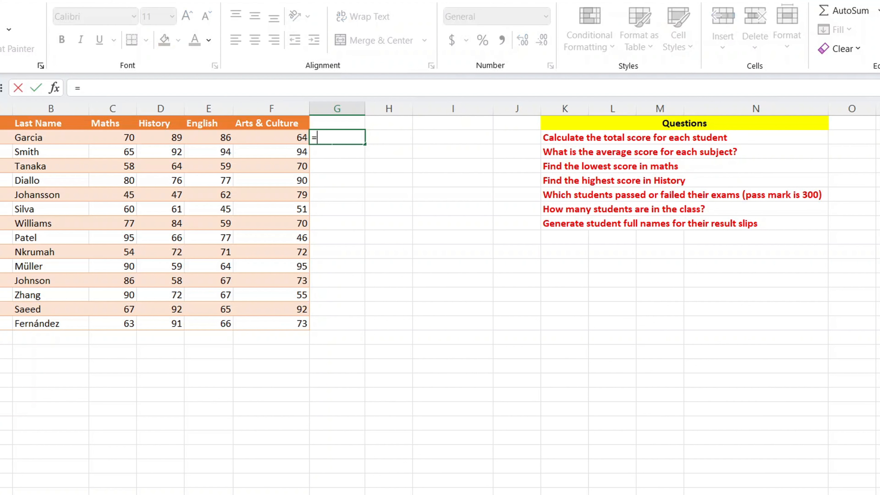
text(sum)
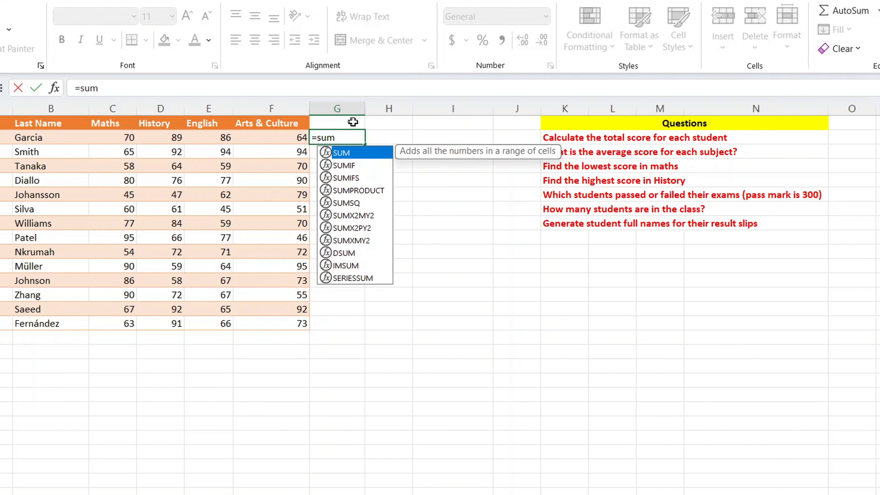
double_click(346, 154)
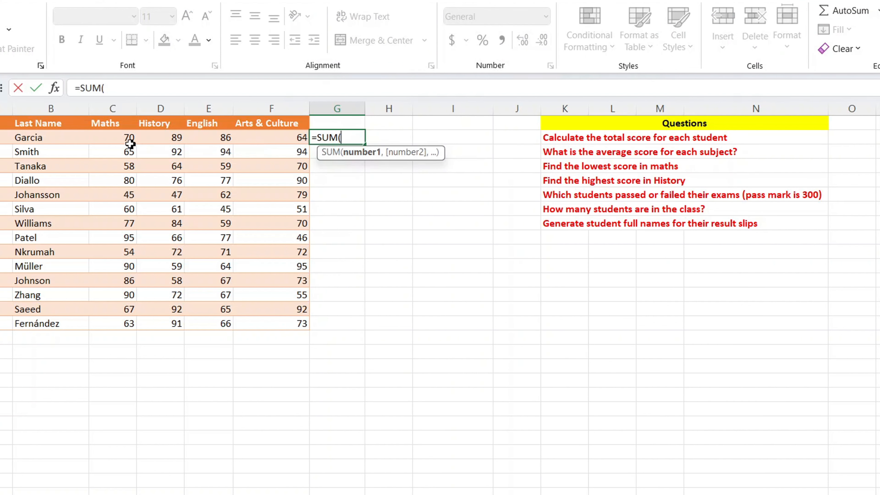
drag(120, 139, 283, 138)
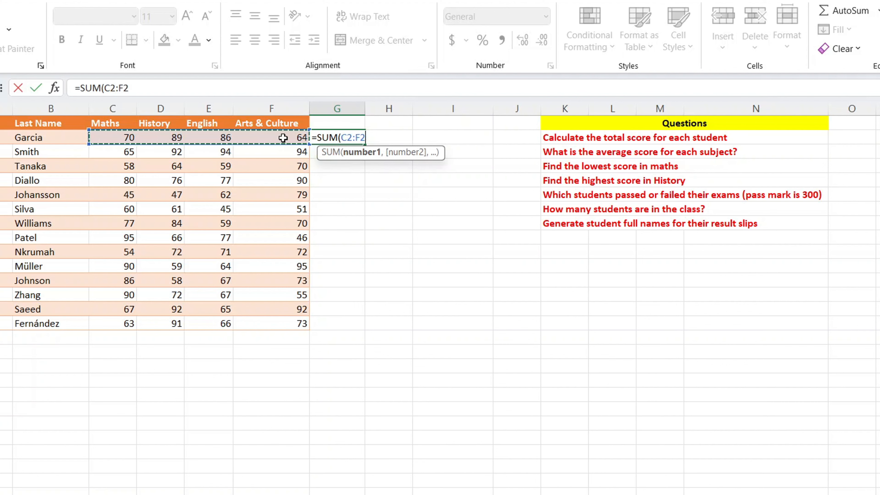
text())
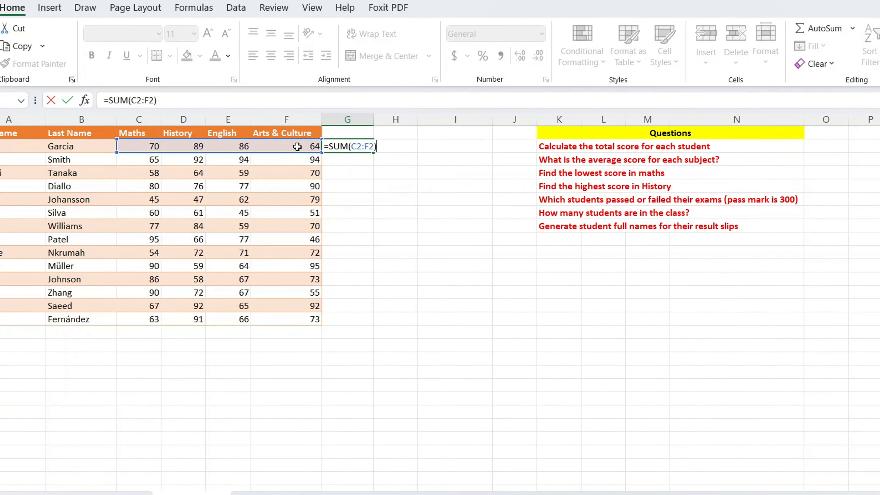
key(Return)
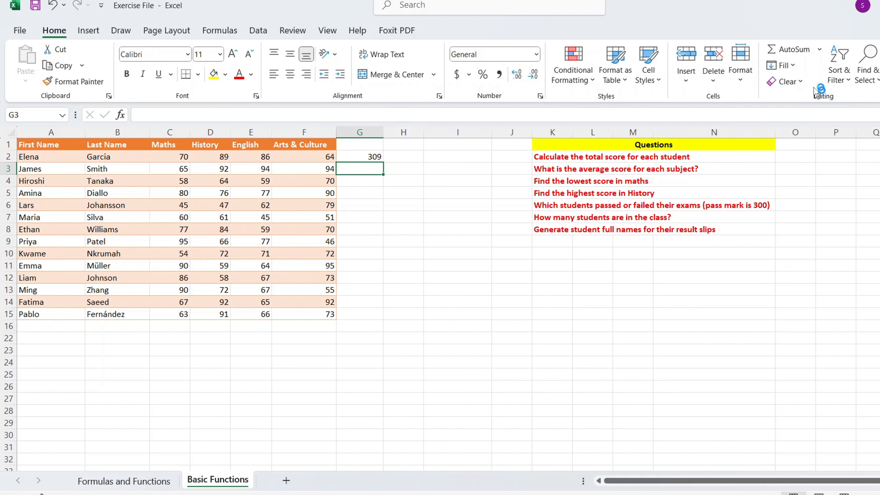
Insert an AutoSum of C3:F3 in G3 for the second student's total score.
click(821, 50)
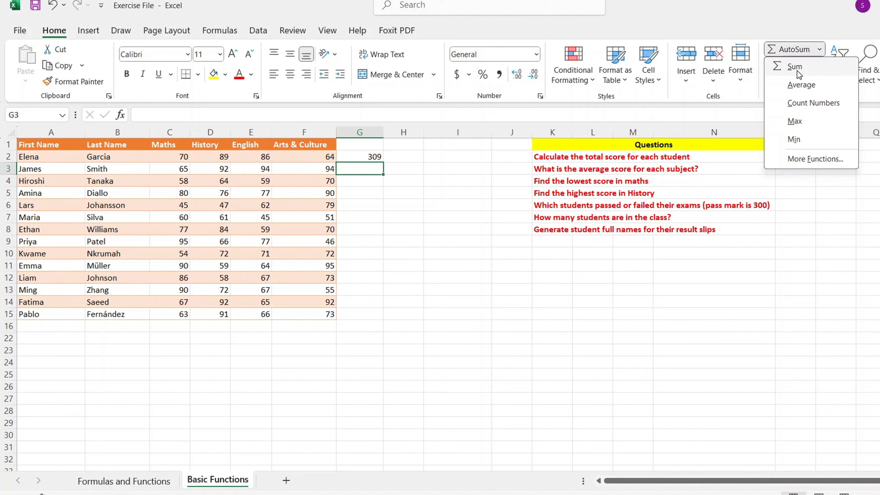
click(797, 71)
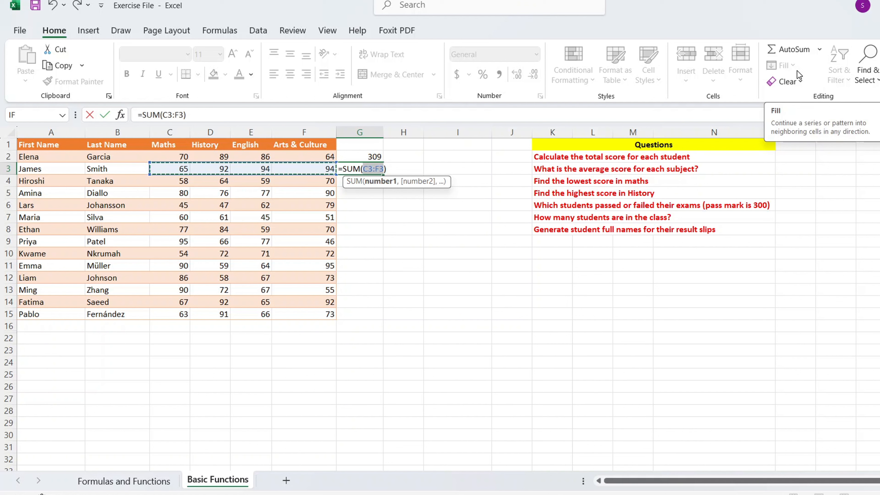
key(Return)
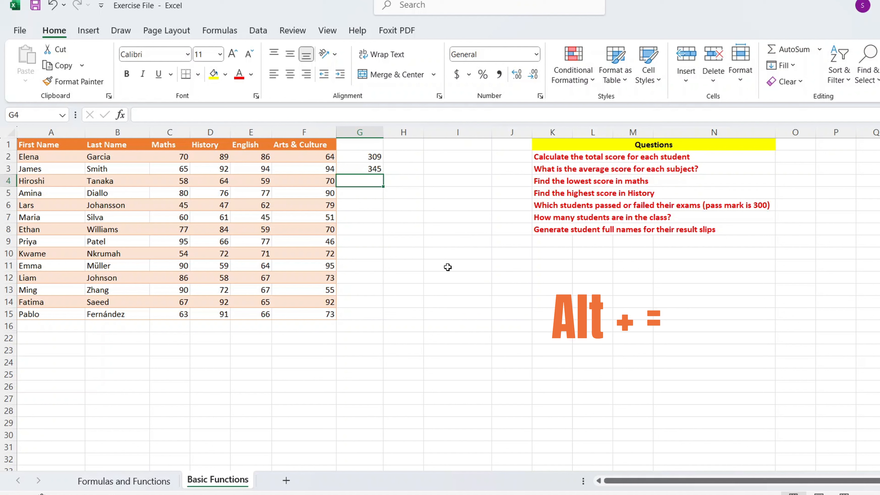
Enter =SUM(C4:F4) in G4 for the third student's total and fill the formula down to G15.
key(alt+equal)
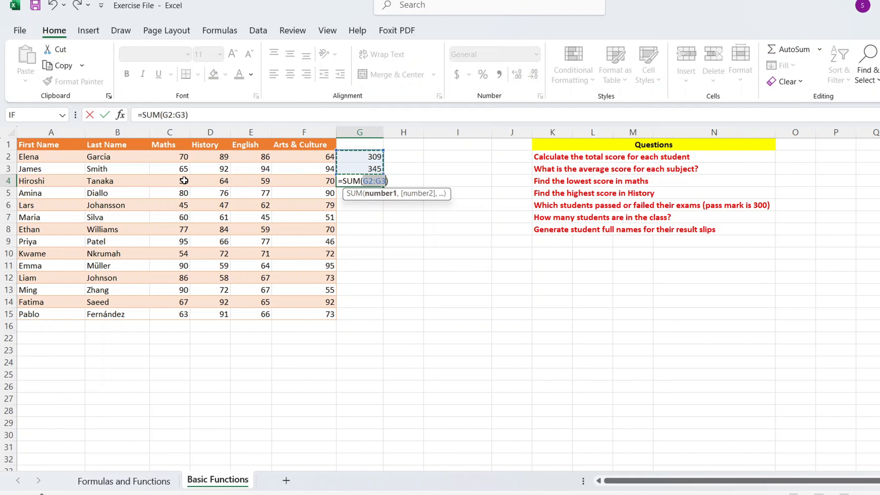
drag(183, 180, 316, 177)
key(Return)
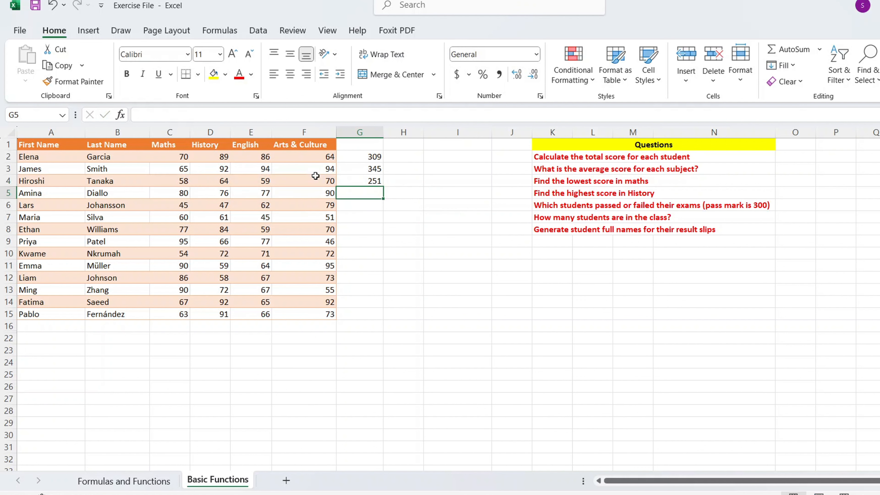
click(372, 181)
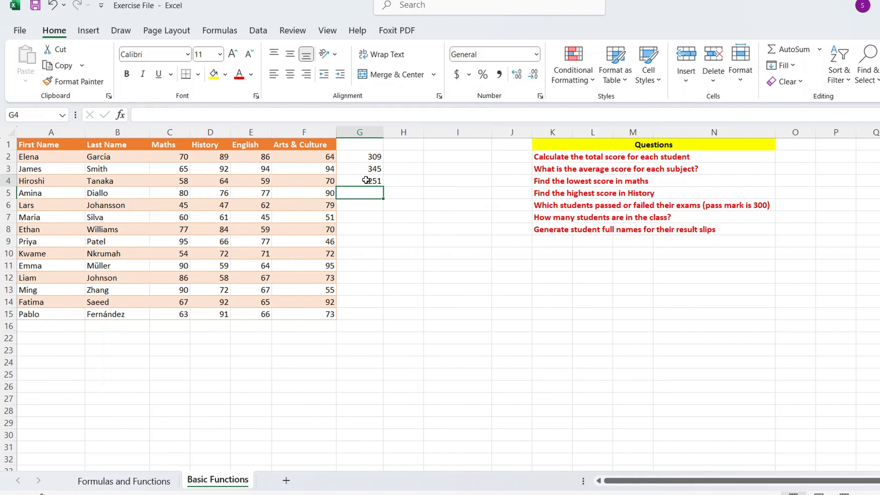
drag(384, 185, 382, 317)
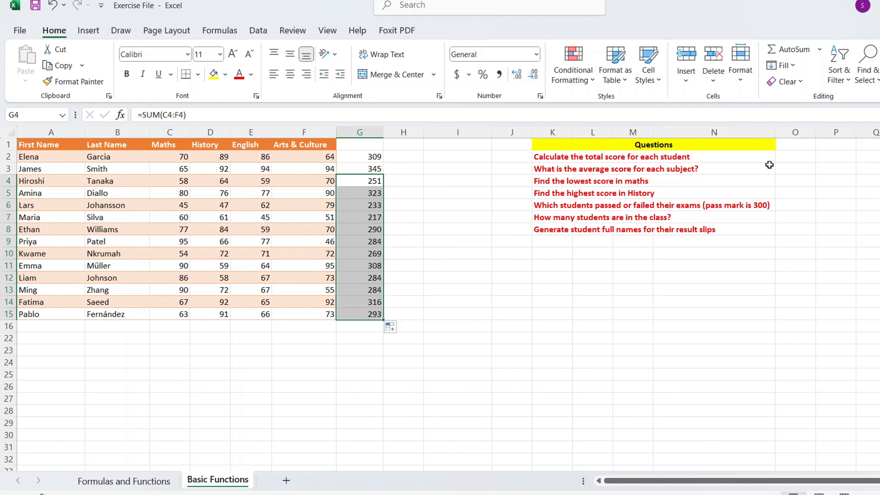
Calculate the Maths average in C22 with =AVERAGE(C2:C15) and fill the formula across to F22 for the other subjects.
click(793, 168)
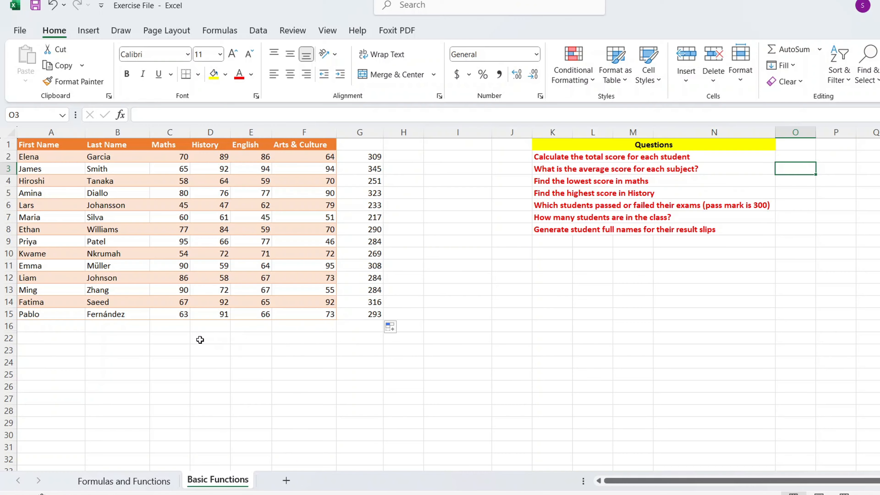
click(168, 342)
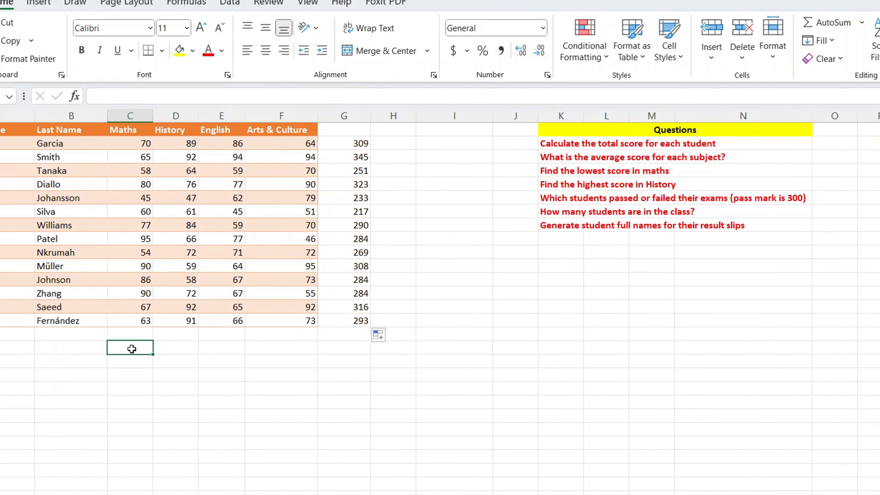
text(=)
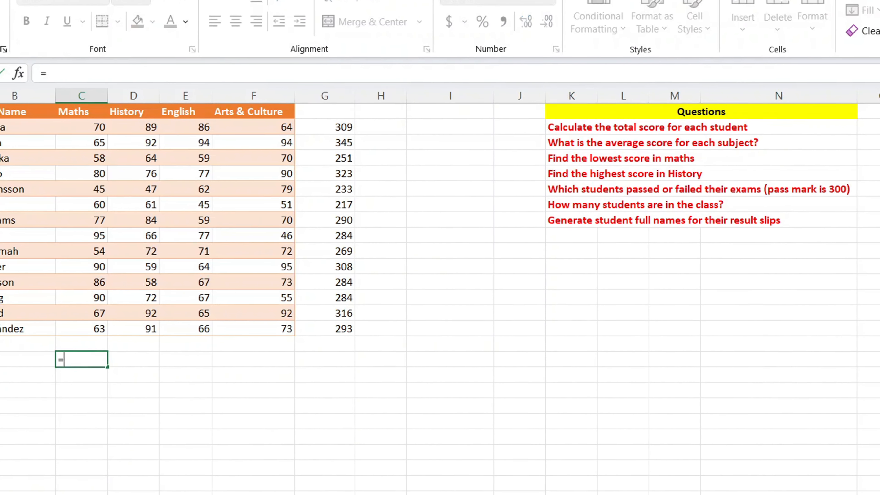
text(aver)
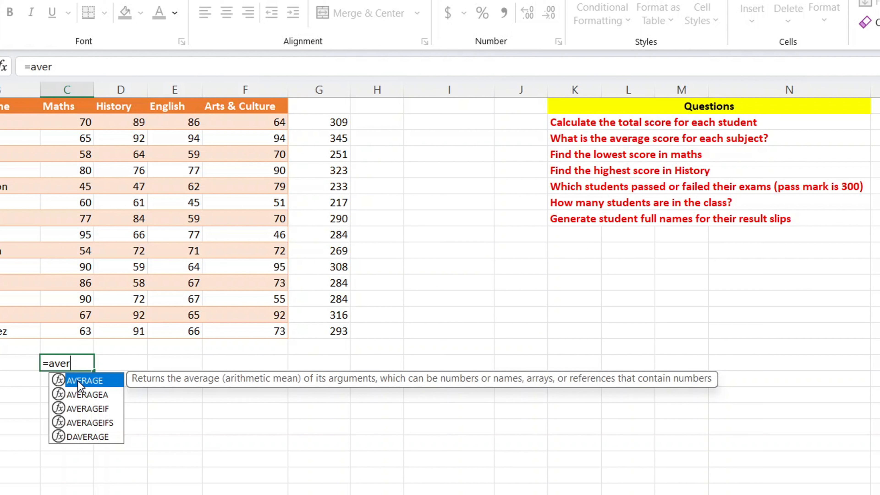
double_click(79, 381)
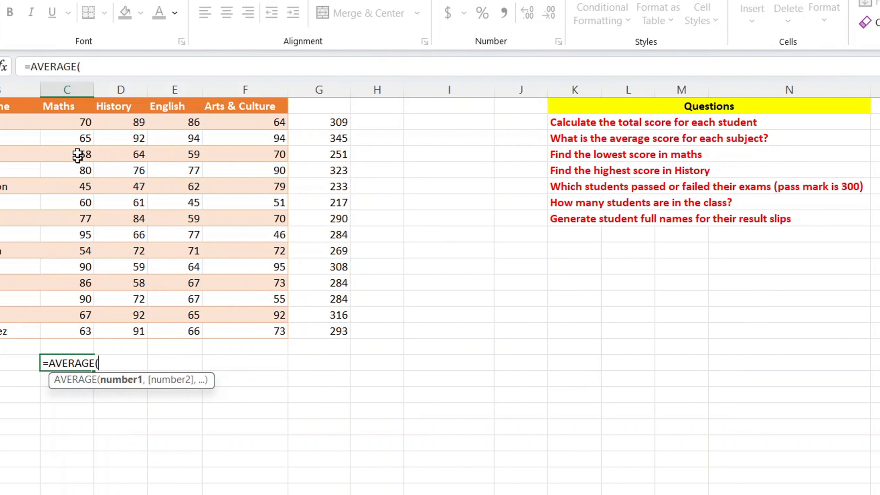
drag(77, 120, 76, 326)
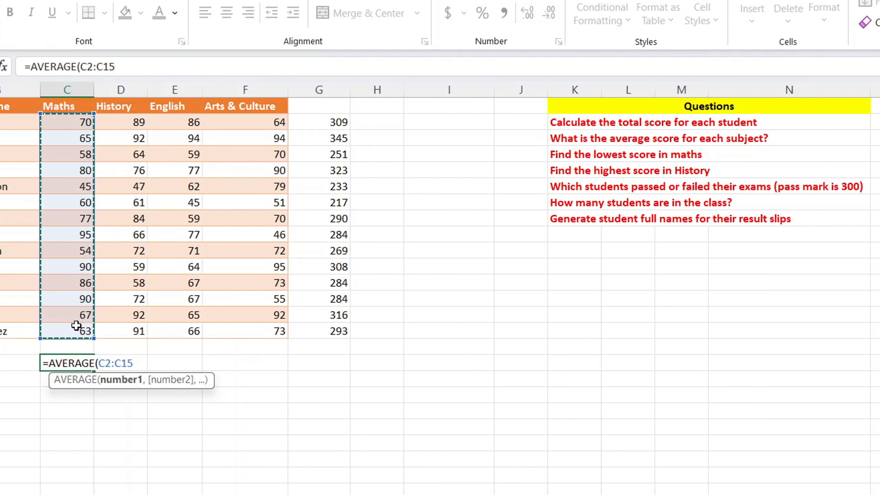
text())
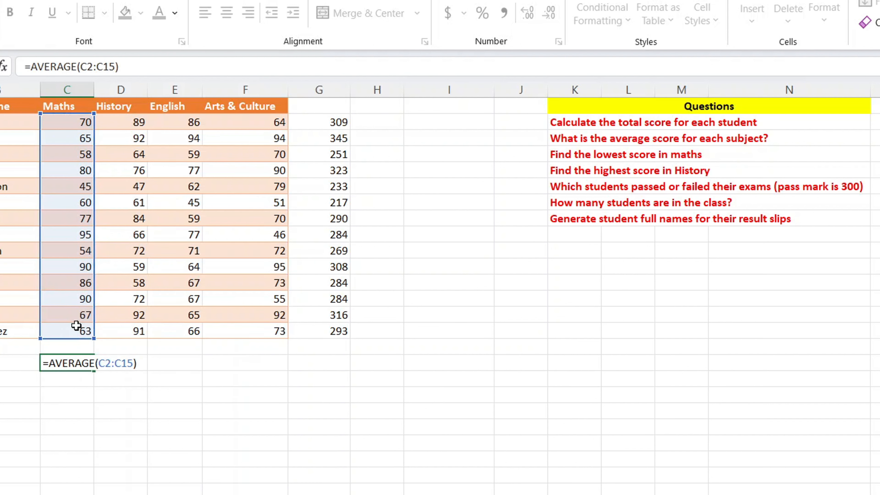
key(Return)
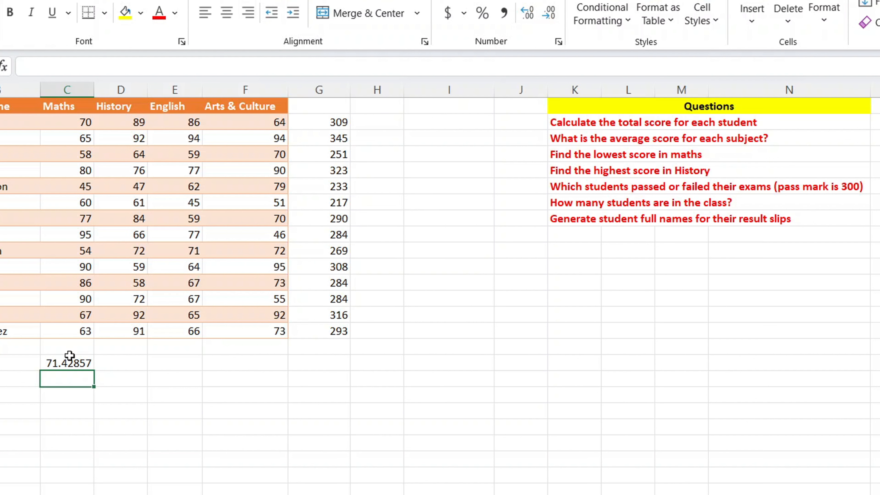
click(69, 364)
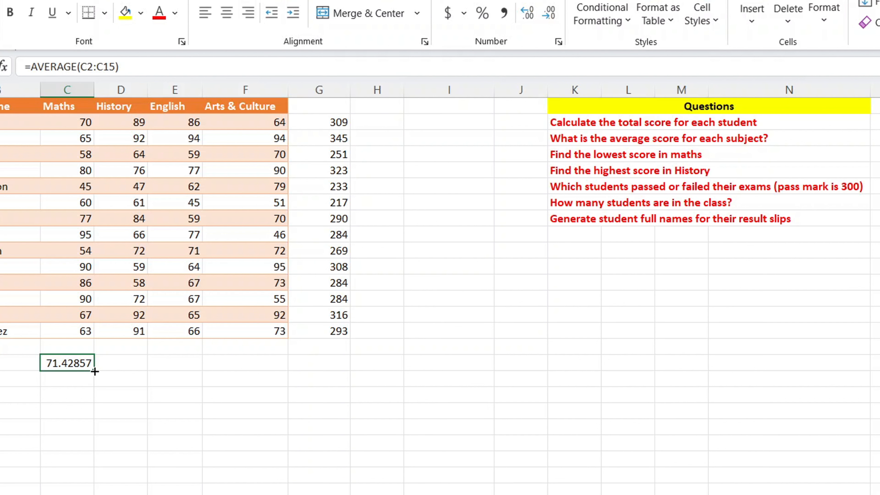
drag(96, 371, 265, 366)
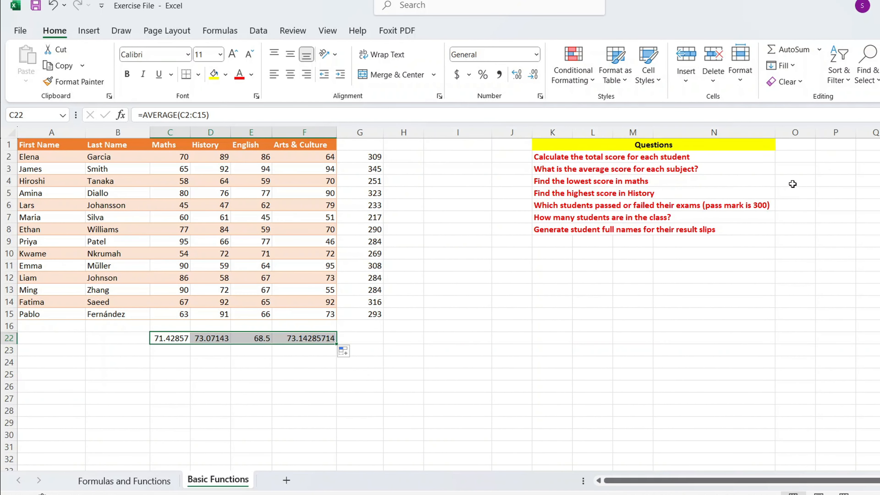
Find the lowest Maths score in O4, beside its question, with =MIN(C2:C15).
click(811, 179)
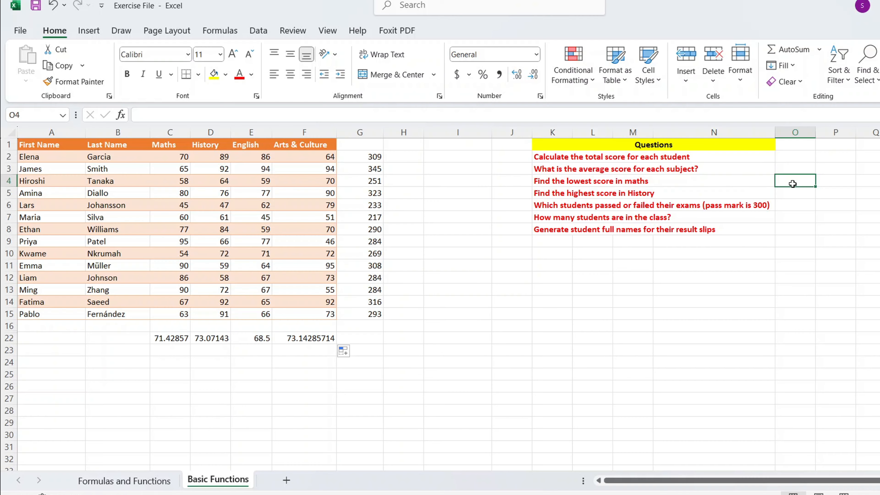
text(=)
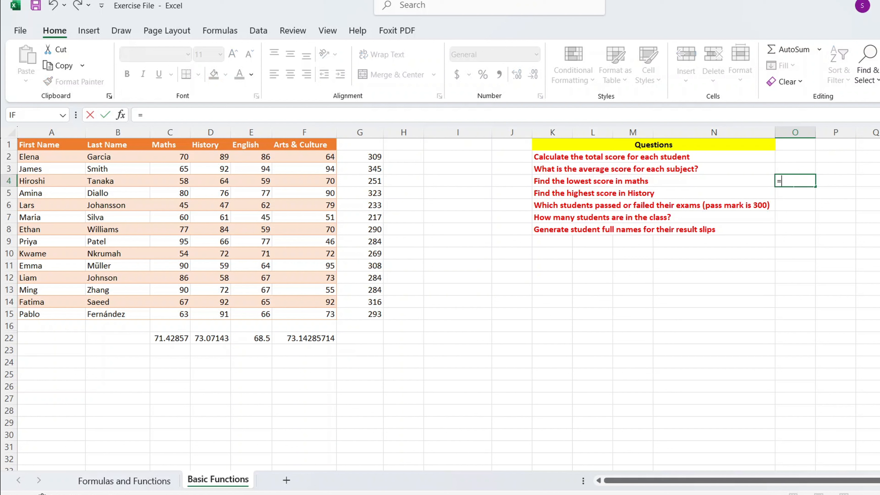
text(MIN)
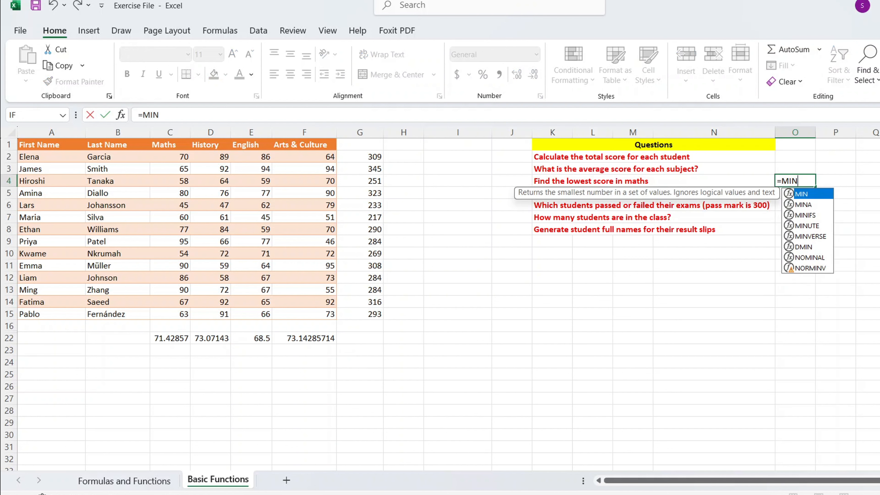
double_click(810, 195)
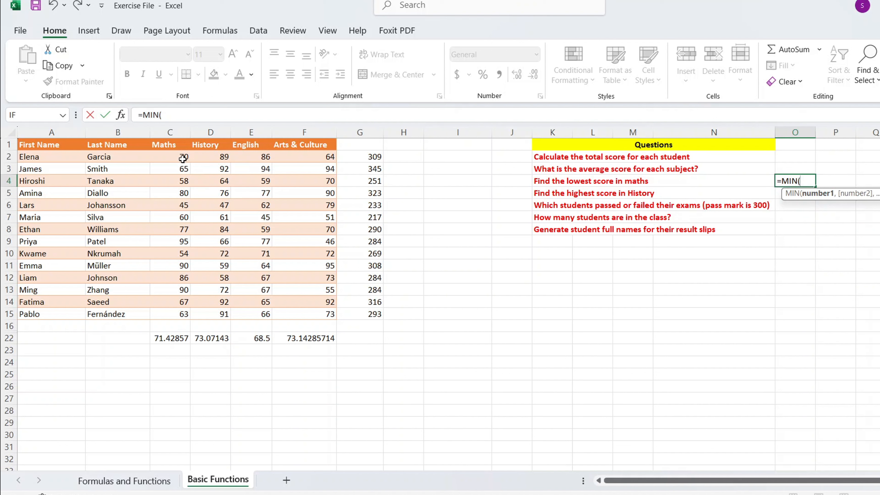
drag(182, 158, 178, 312)
text())
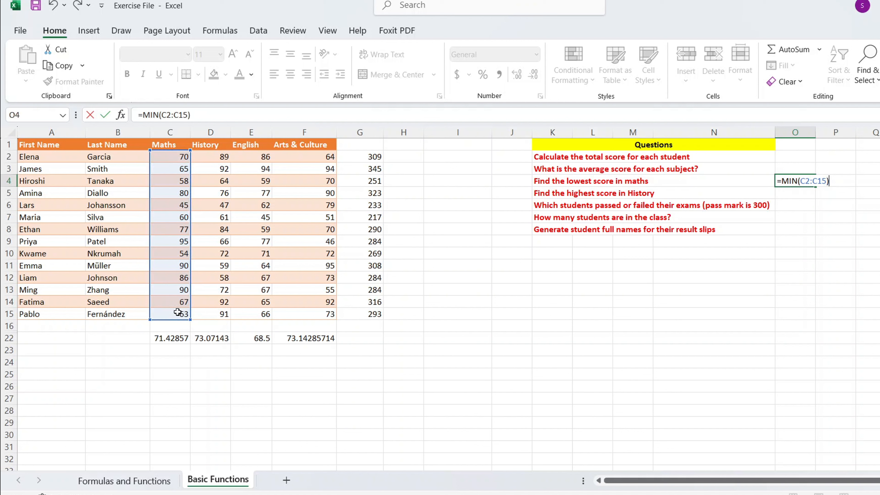
key(Return)
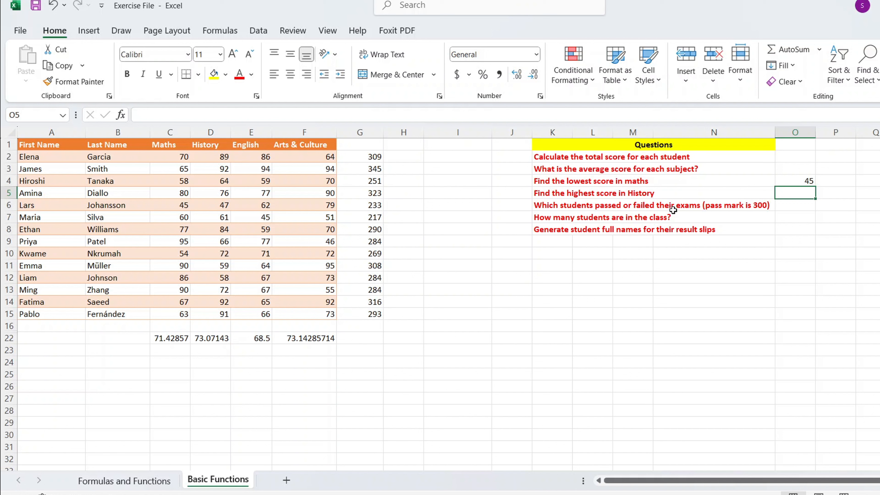
Find the highest History score in O5, beside its question, with =MAX(D2:D15).
text(=MA)
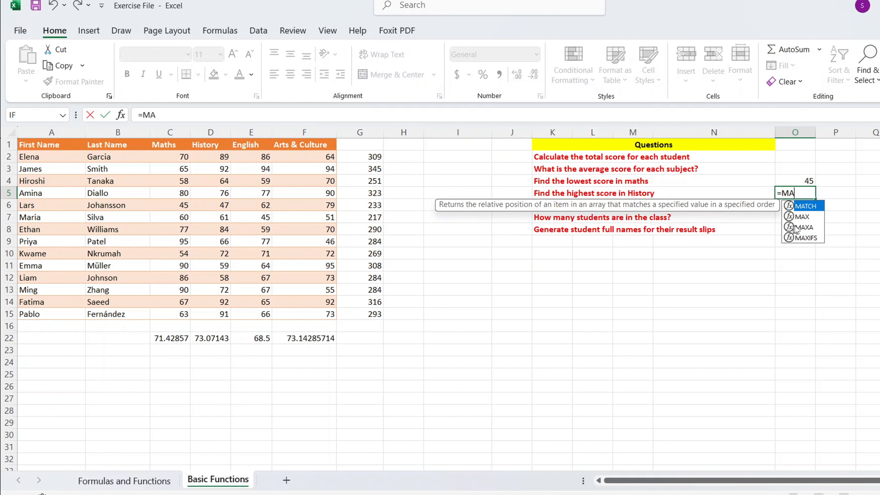
double_click(804, 216)
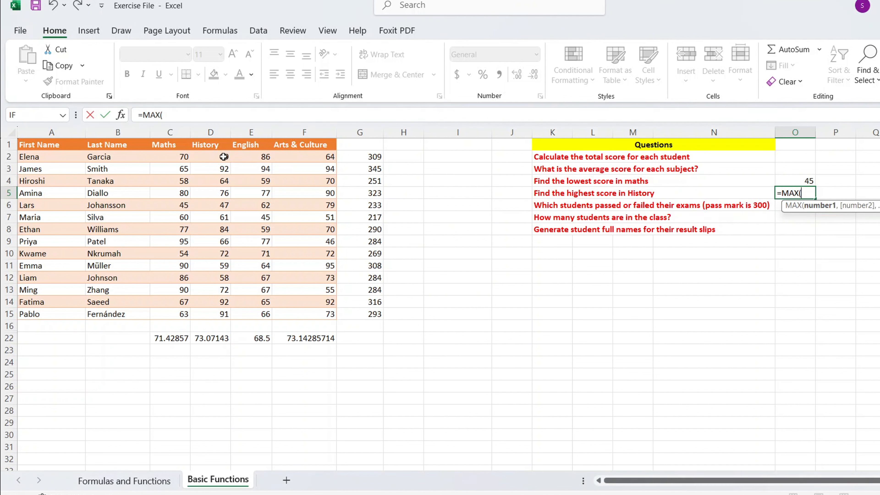
drag(223, 158, 212, 311)
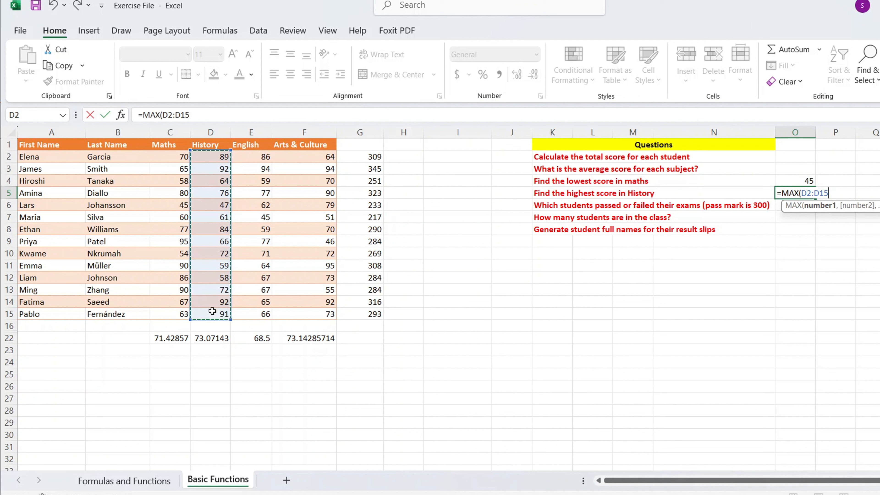
text())
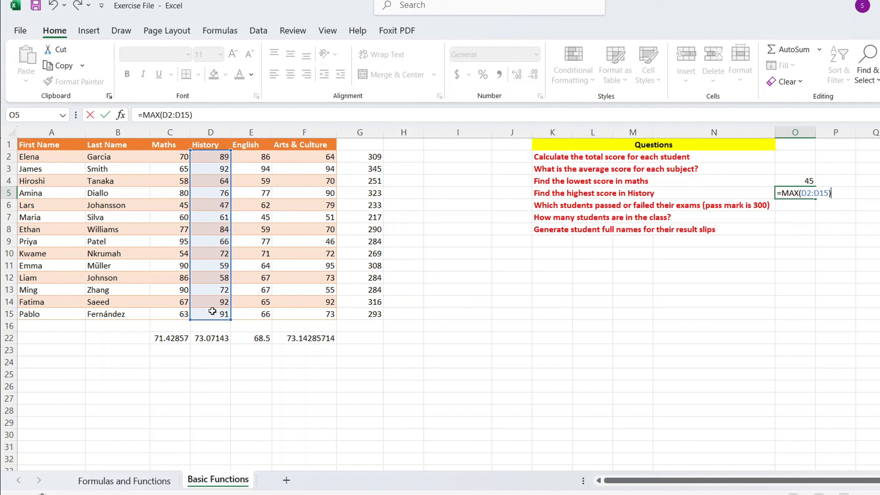
key(Return)
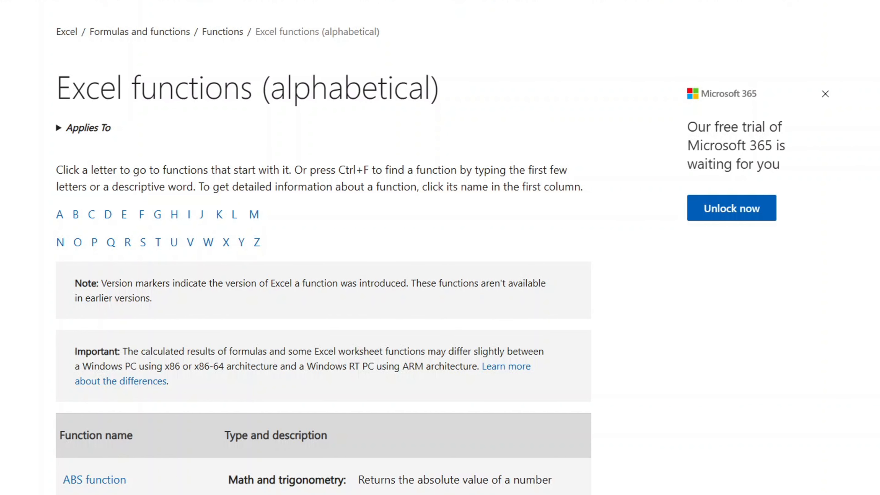
Examine the names and descriptions in Microsoft's online alphabetical list of Excel functions.
scroll(485, 279, down, 20)
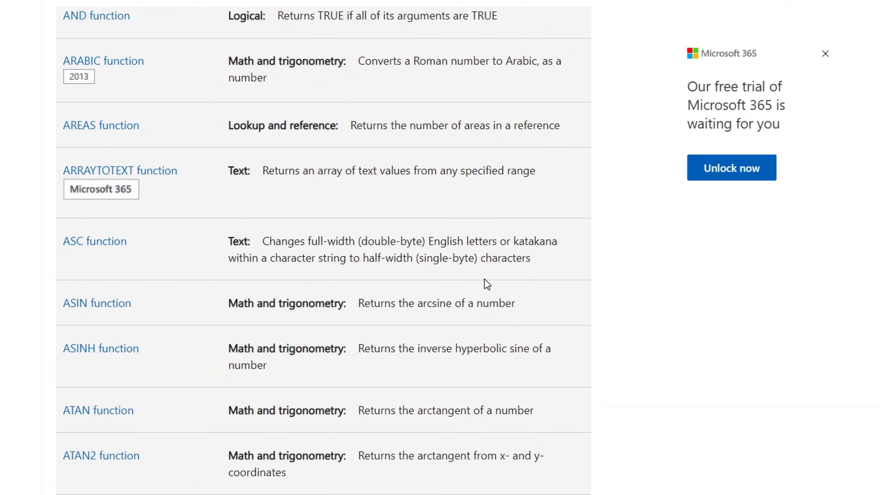
scroll(484, 280, down, 20)
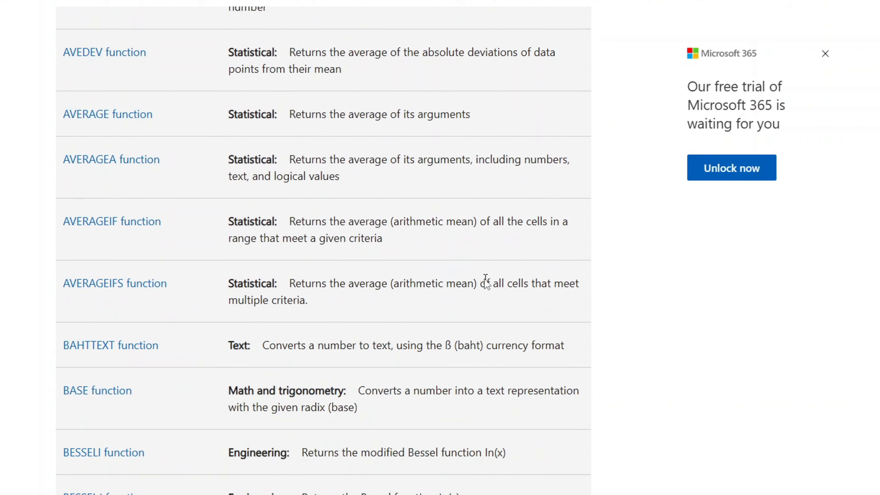
scroll(485, 279, down, 14)
scroll(485, 279, up, 20)
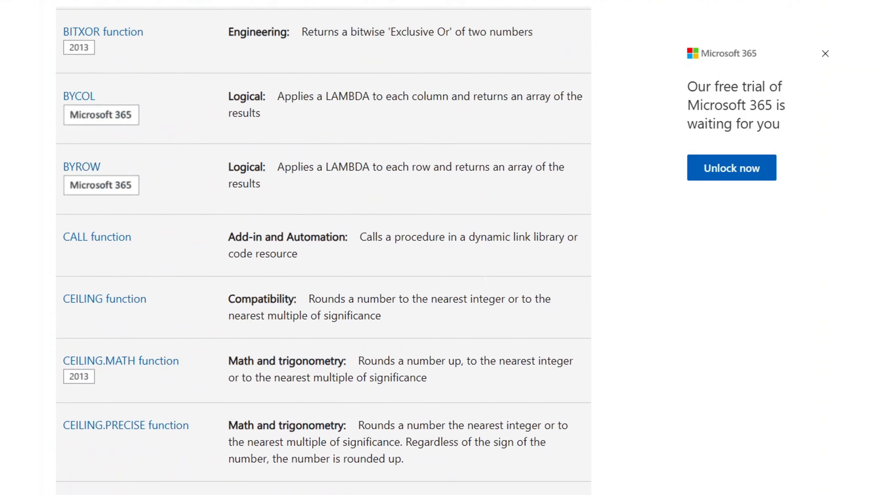
scroll(255, 184, down, 10)
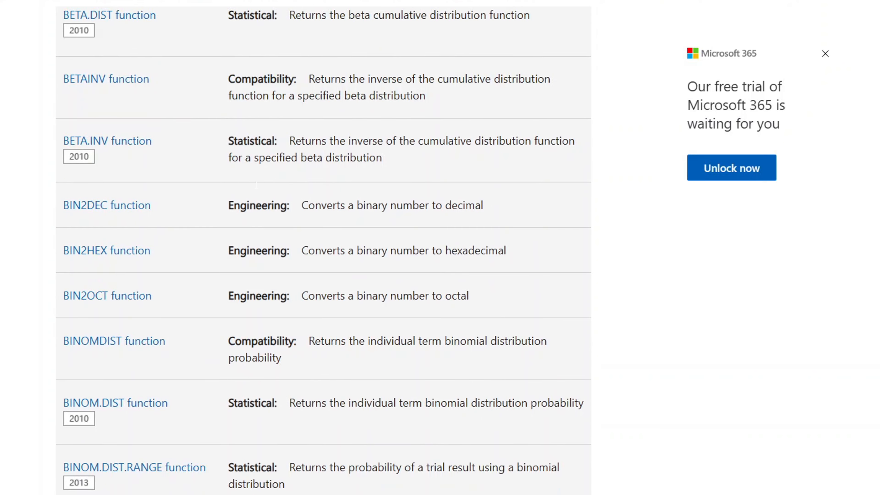
scroll(255, 184, down, 10)
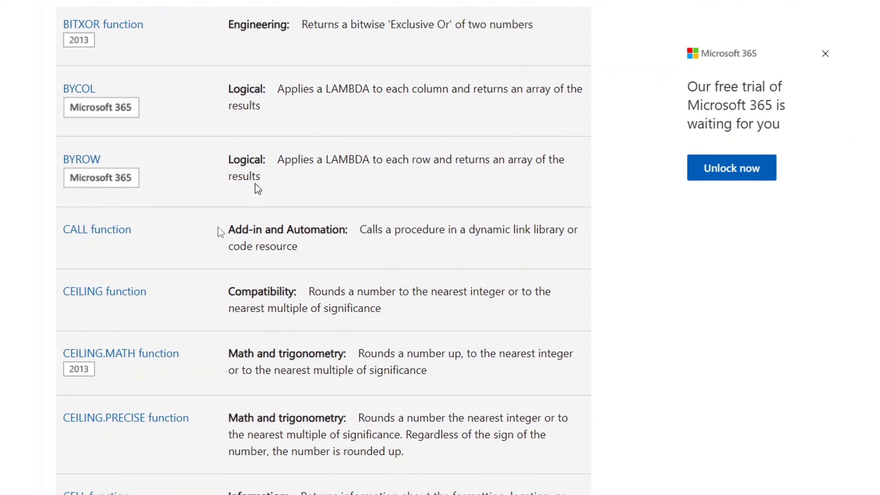
click(92, 488)
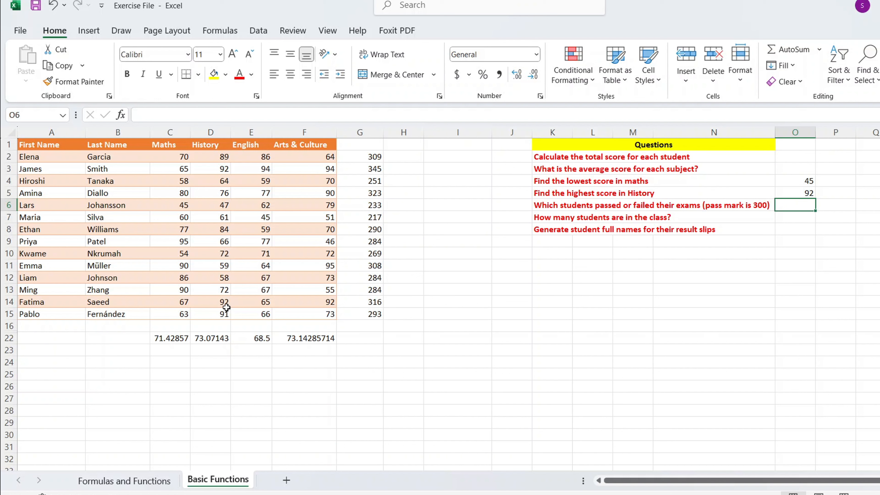
Search Insert Function from O6 for a function matching the description "checks if condition is met".
click(121, 115)
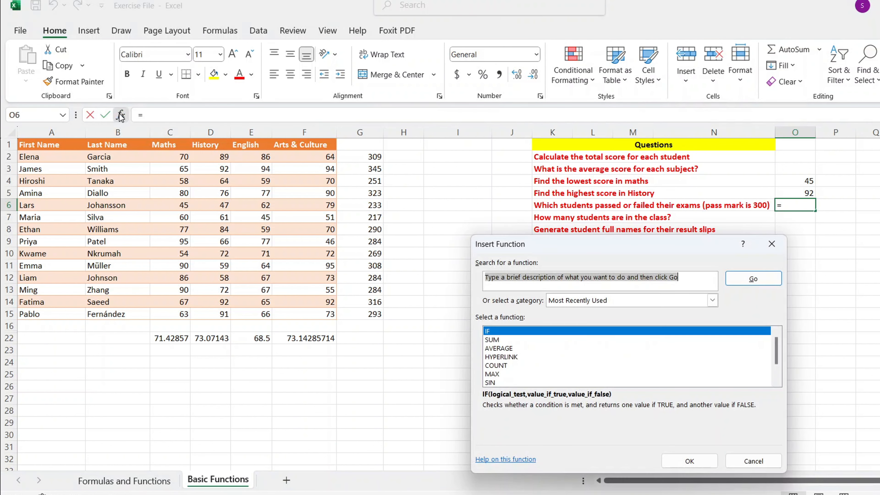
click(771, 244)
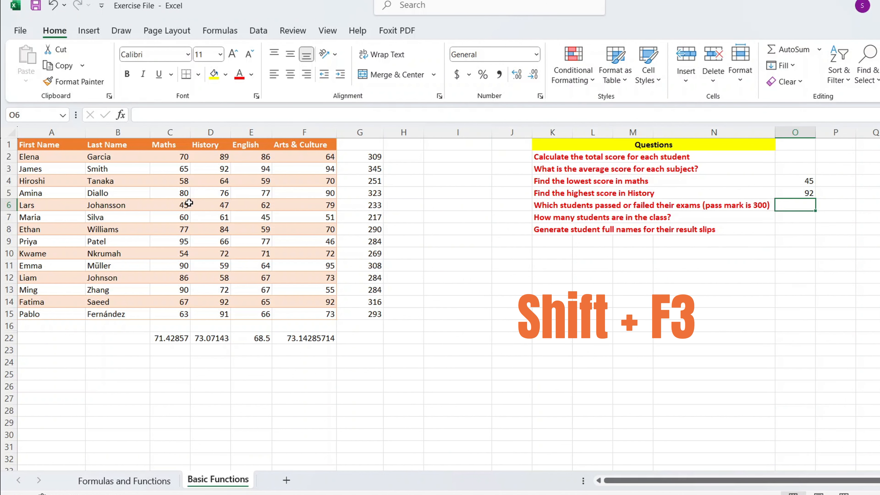
key(shift+F3)
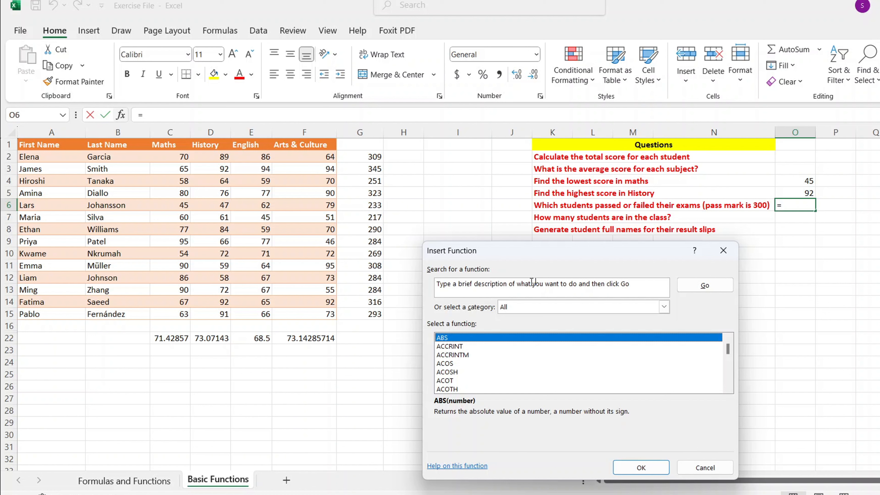
click(631, 282)
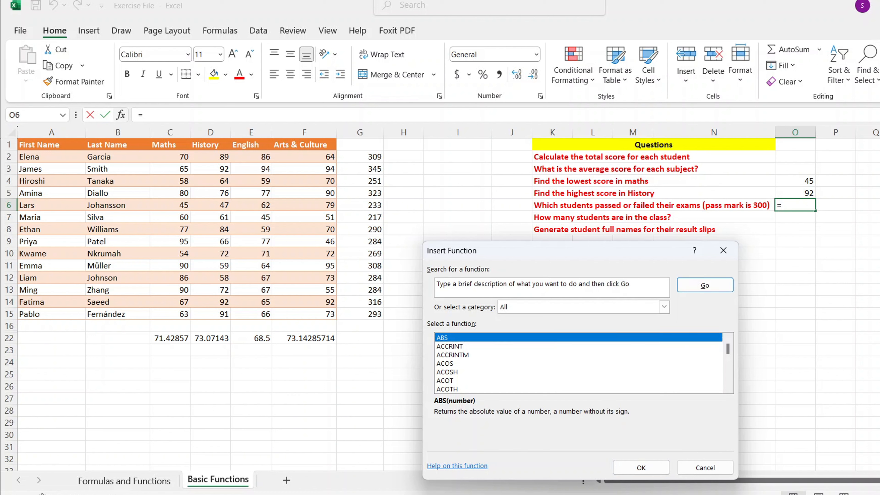
click(485, 288)
text(che)
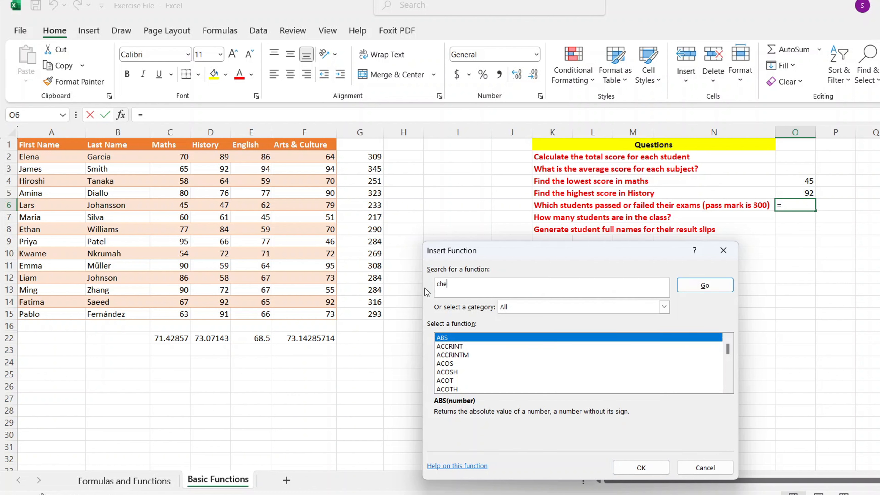
text(cks if condition is met)
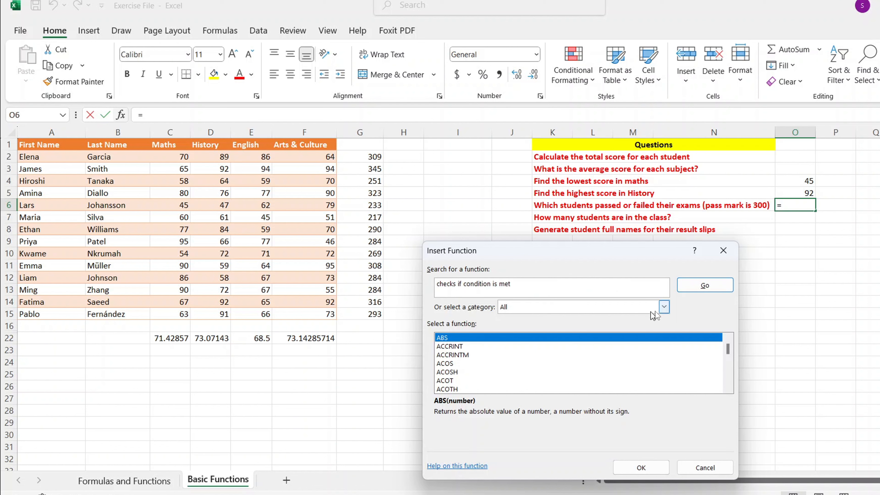
click(698, 290)
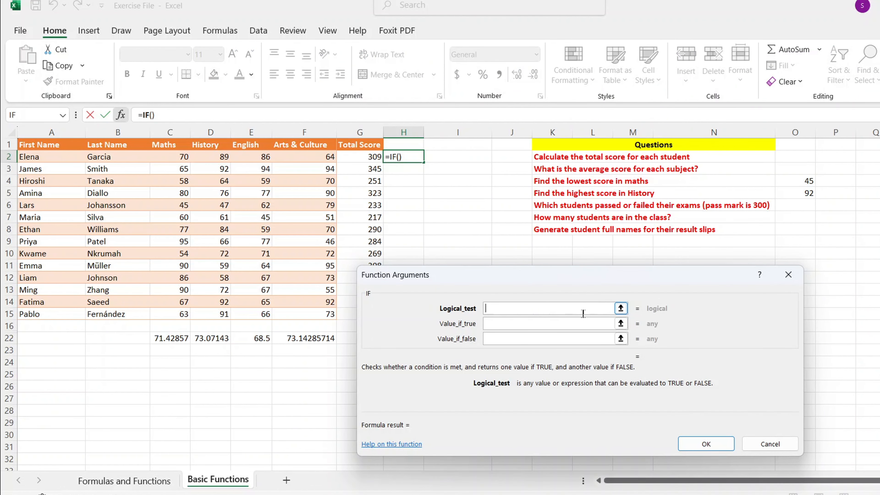
Set the logical test of the IF function in H2 to G2>=300 for the first student's total score.
click(621, 309)
click(622, 309)
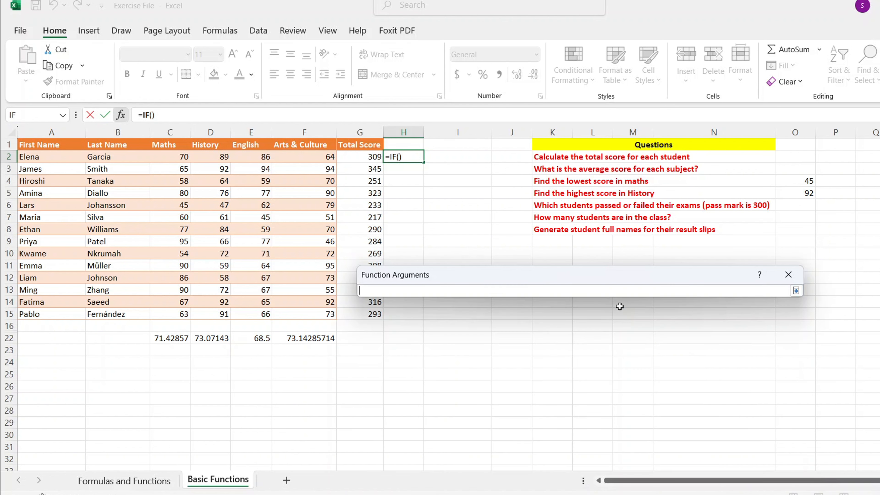
click(370, 156)
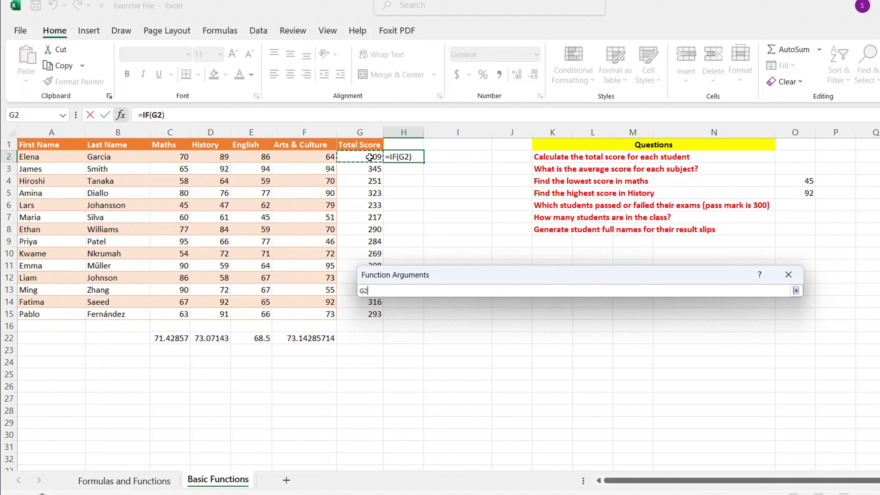
click(796, 291)
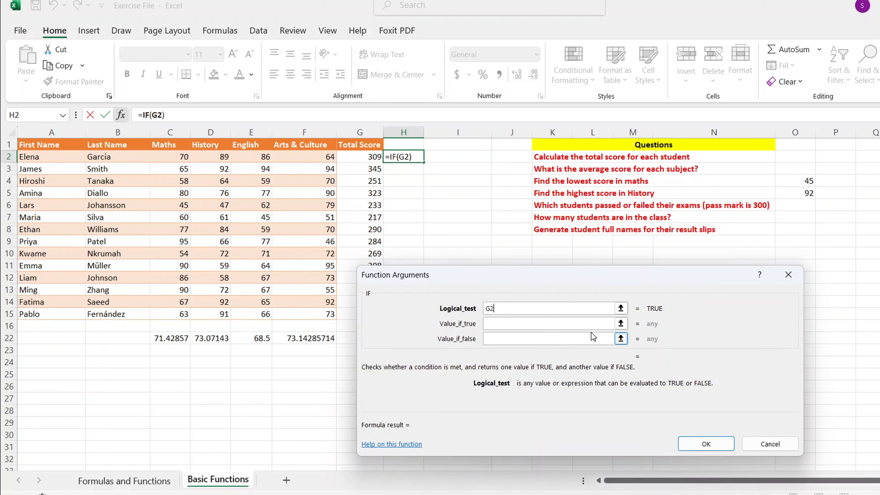
text(>=300)
Complete the IF function in H2 with "Pass" if true and "Fail" if false, and fill the formula down to H15.
click(547, 324)
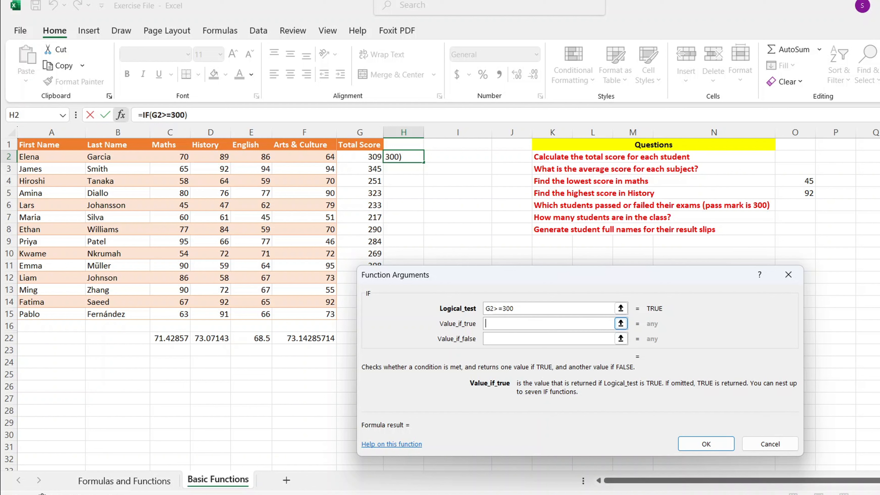
text(Pass)
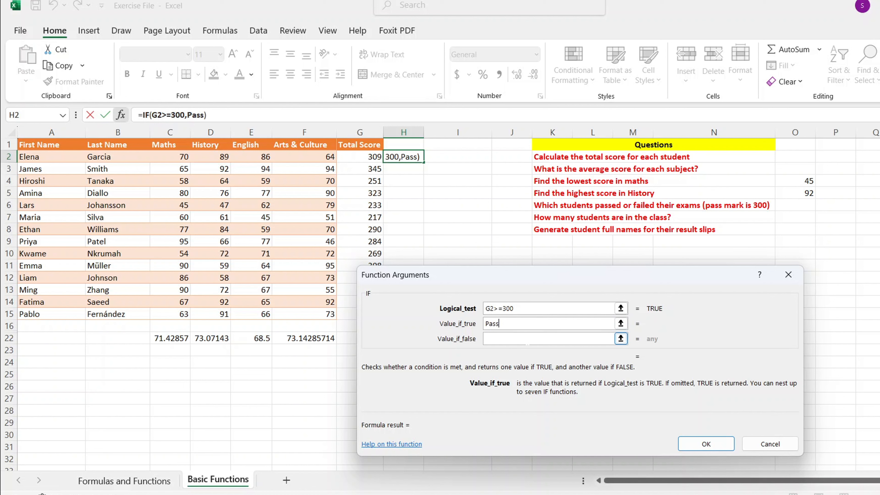
click(526, 343)
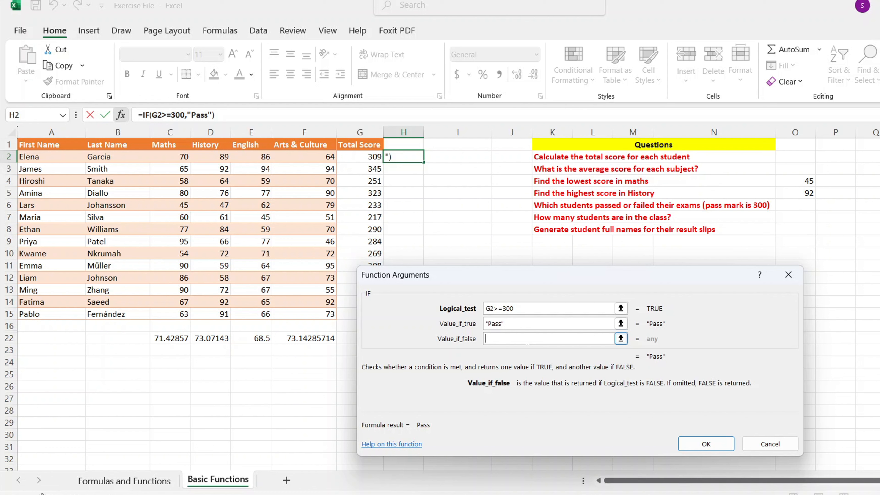
text(Fail)
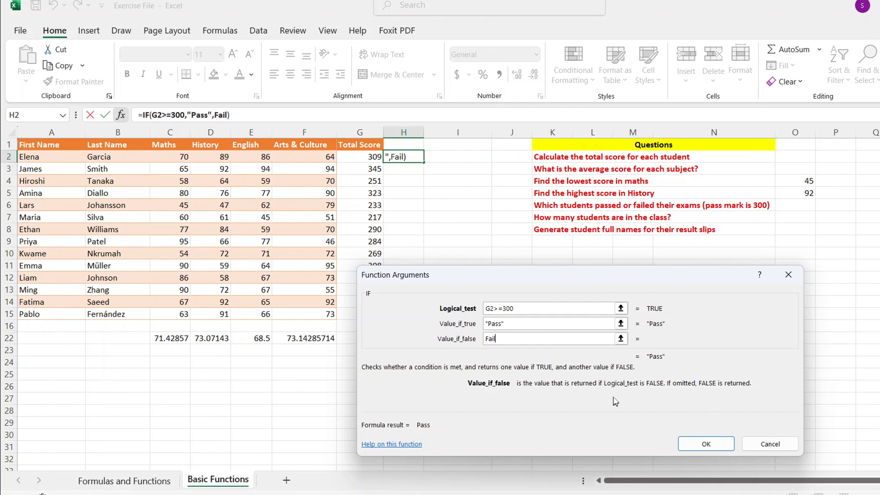
click(701, 440)
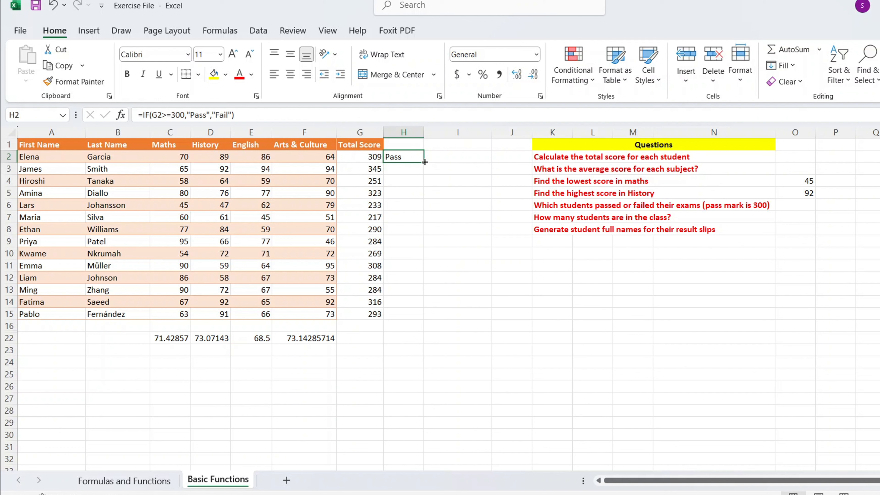
drag(425, 162, 411, 316)
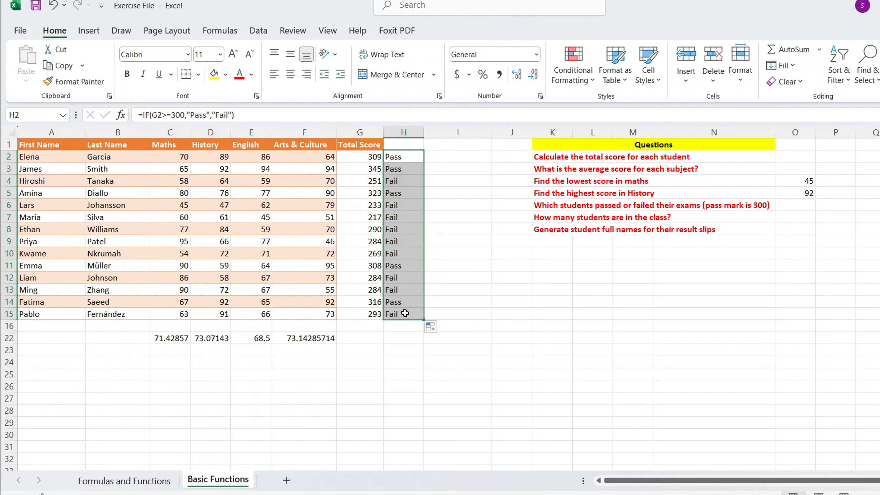
Count the students in the class in O7, beside its question, with =COUNT(C2:C15) on the Maths scores.
click(798, 216)
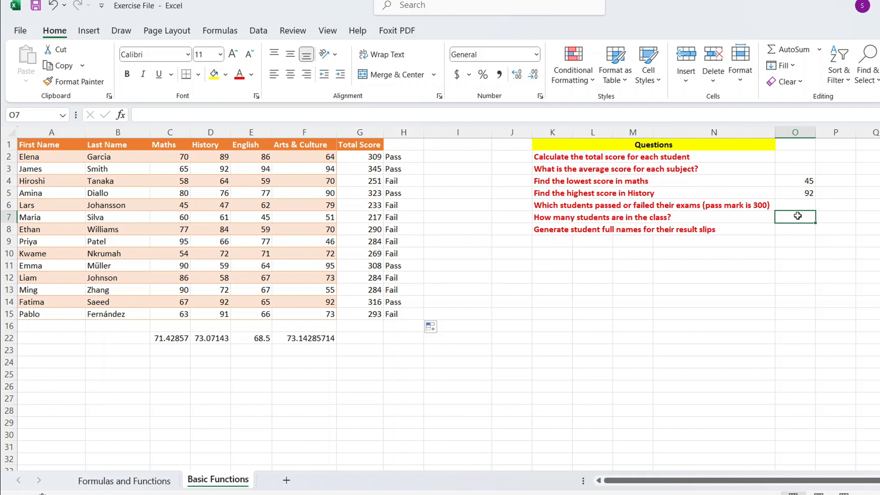
drag(99, 158, 92, 314)
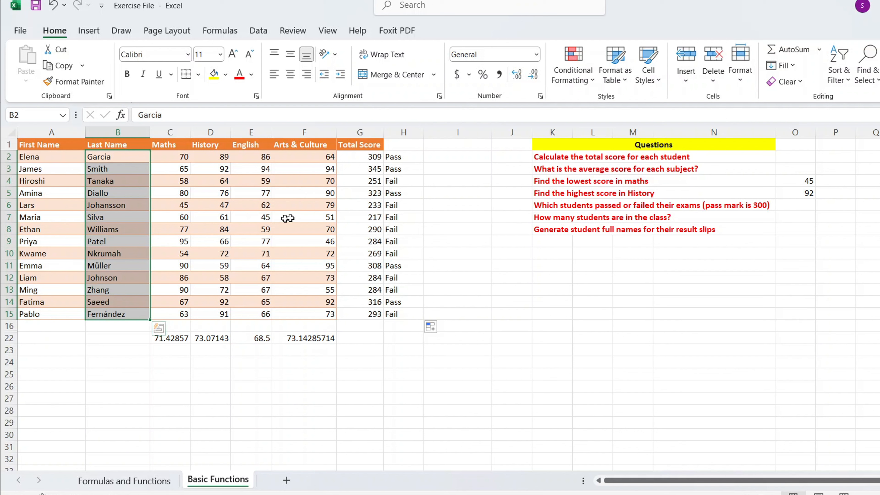
click(791, 221)
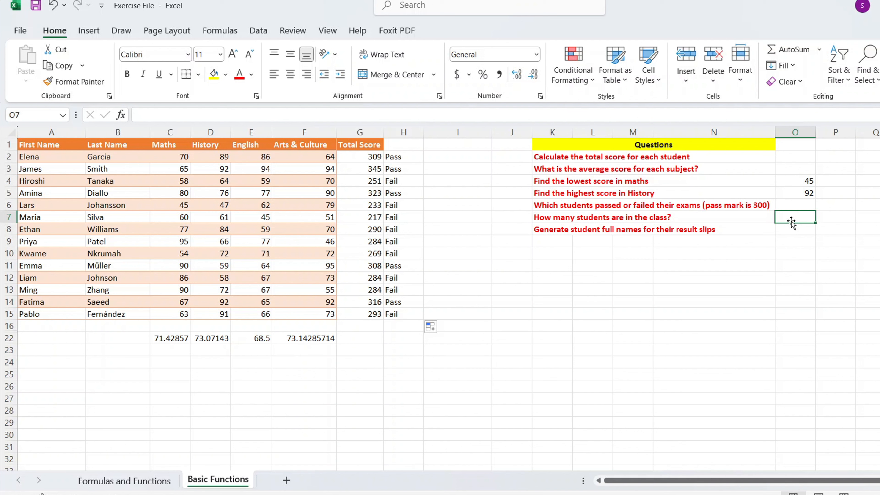
text(=)
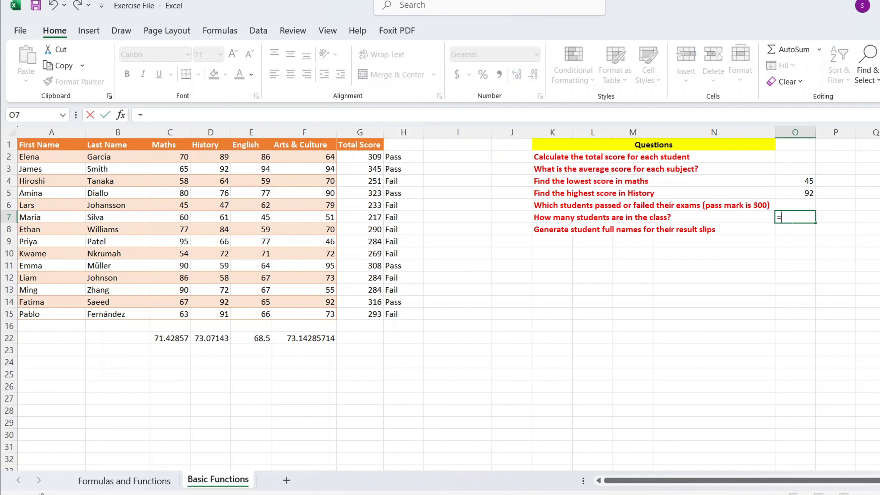
text(count)
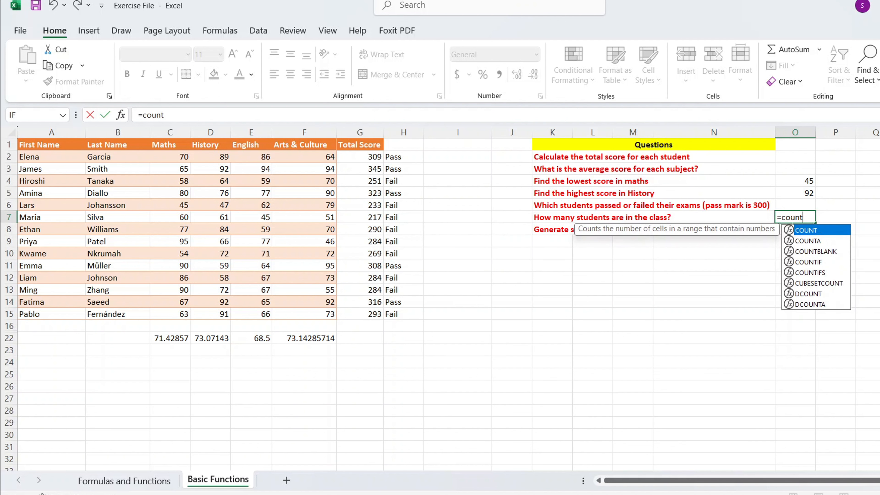
double_click(807, 231)
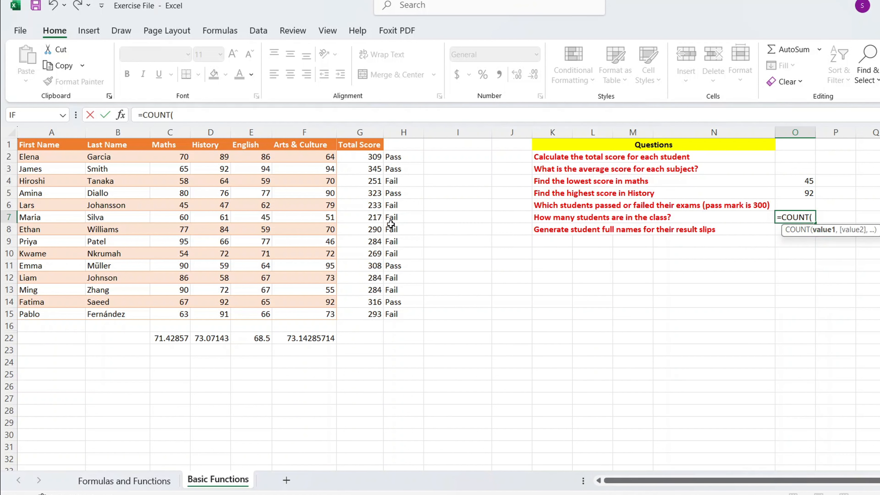
drag(179, 157, 180, 314)
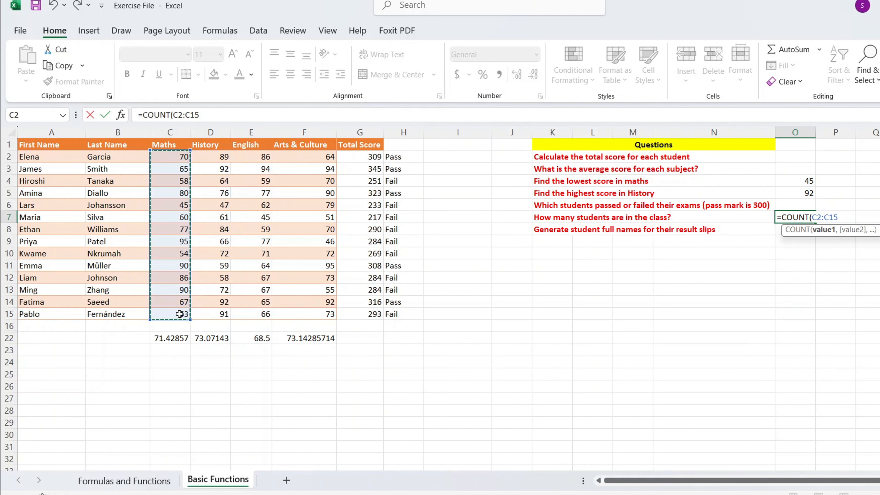
text())
key(Return)
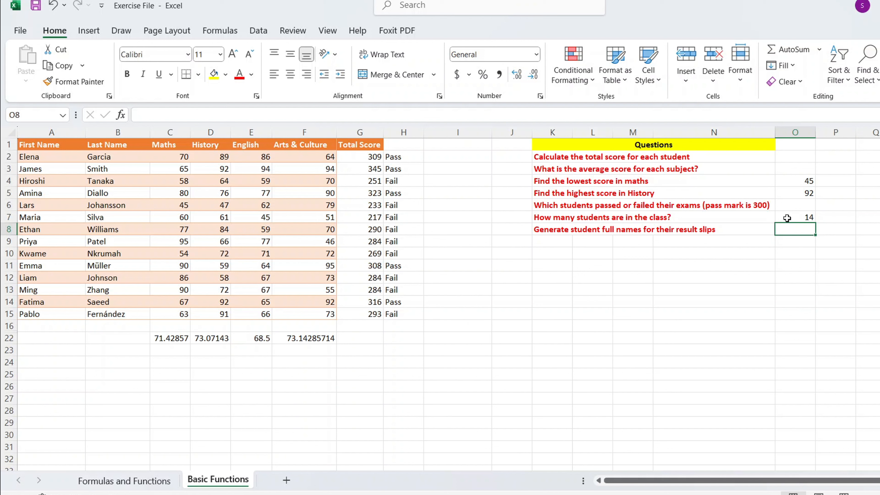
Select the Maths scores in C2:C15 and view the status bar's customization options for quick statistics such as Count.
click(787, 218)
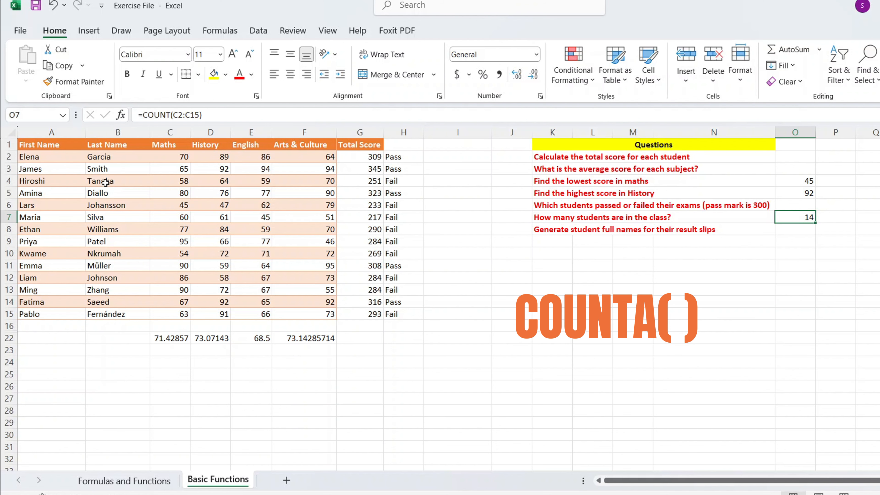
drag(183, 156, 199, 311)
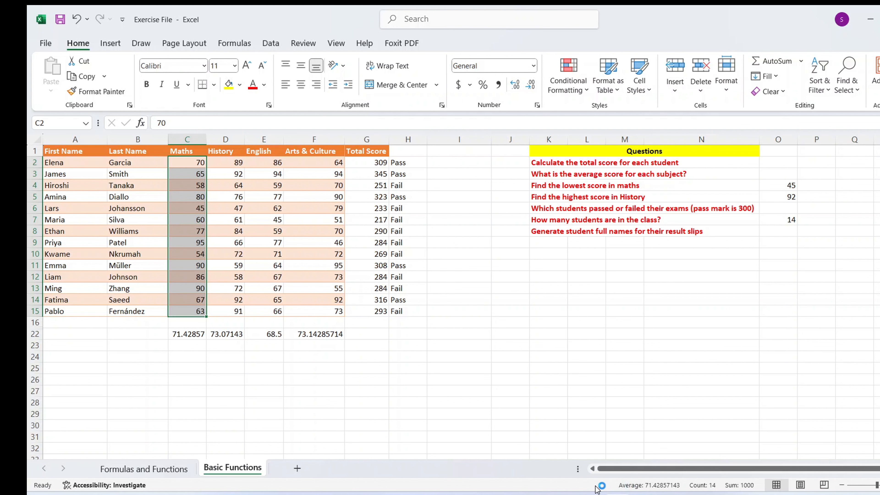
right_click(596, 486)
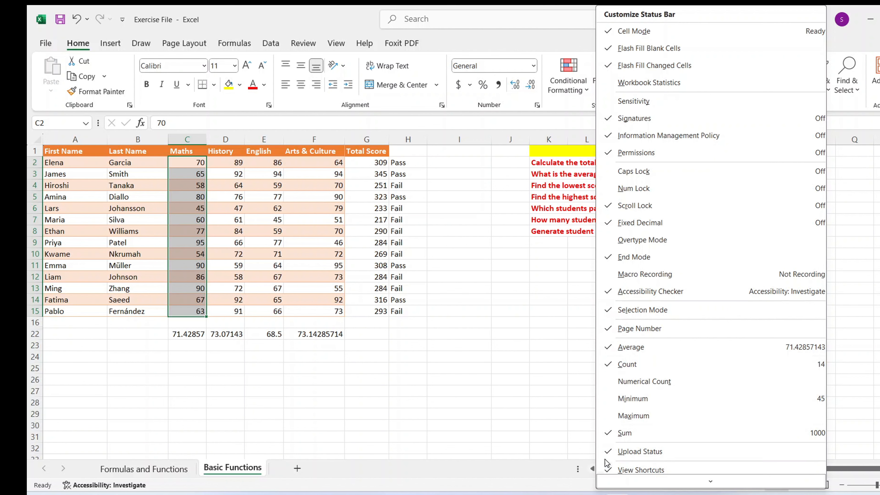
click(448, 162)
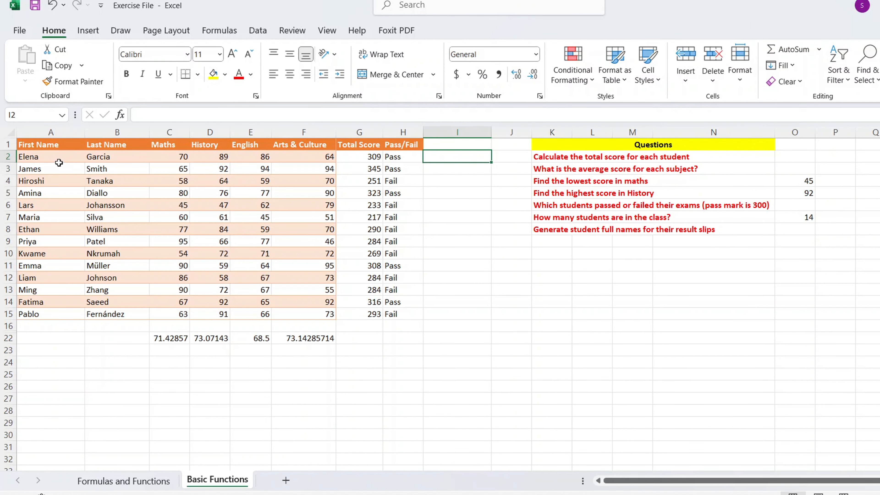
Start a CONCATENATE formula in I2 with the first student's first-name cell A2 as its first text.
drag(57, 158, 50, 281)
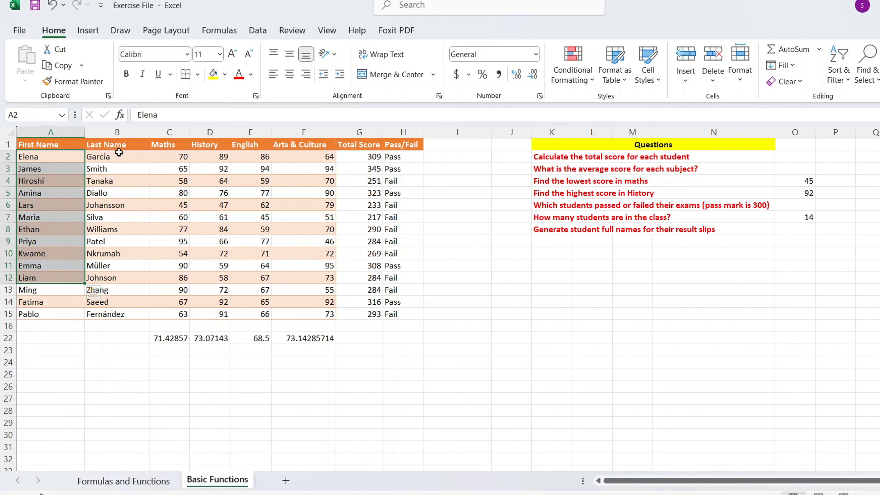
drag(114, 156, 107, 271)
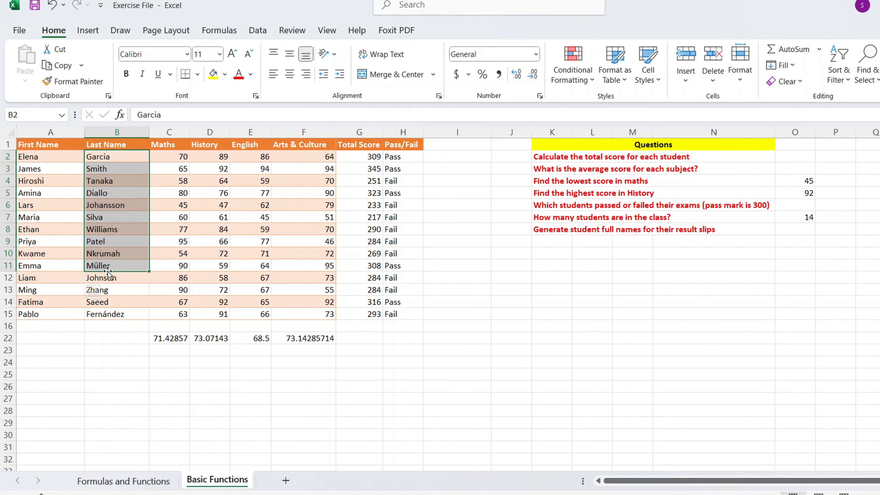
click(446, 159)
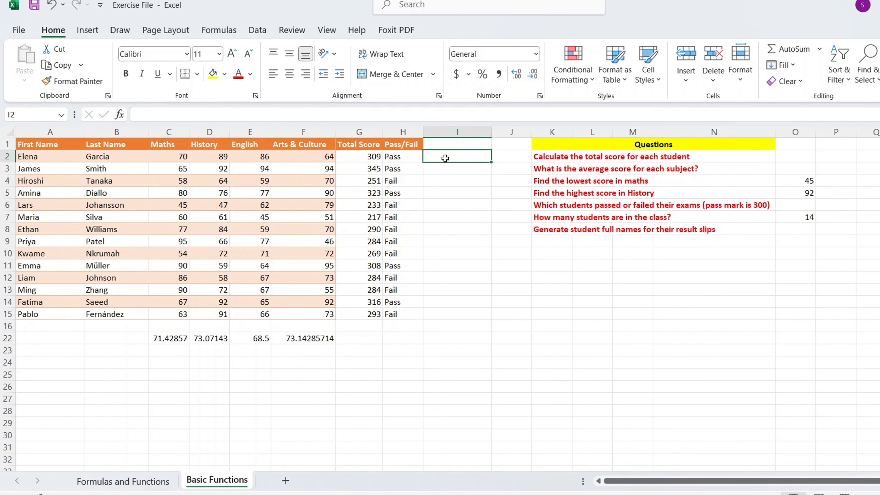
text(=)
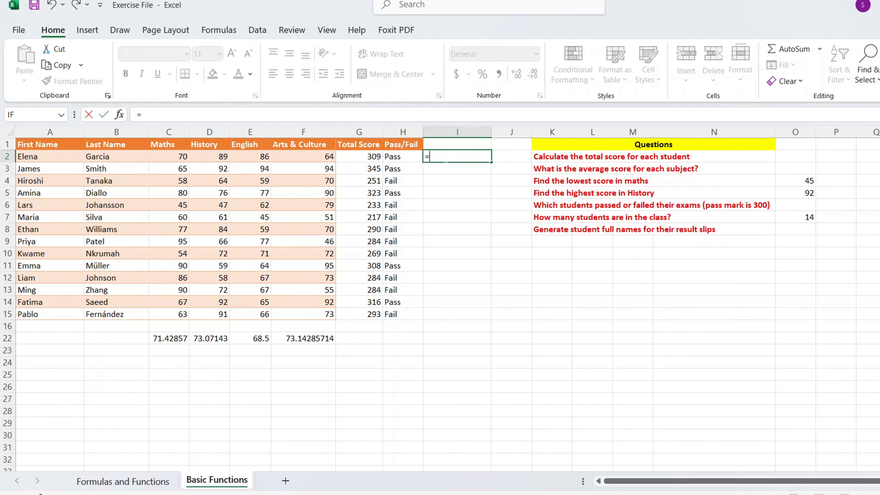
text(con)
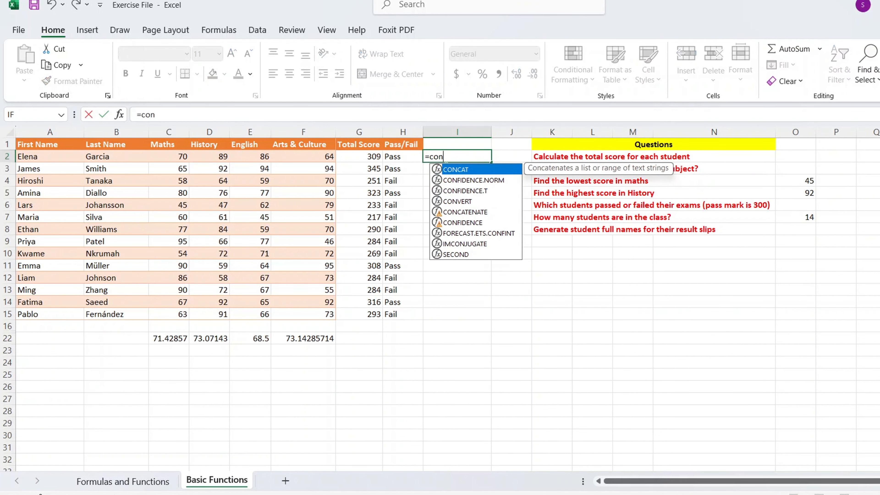
double_click(468, 216)
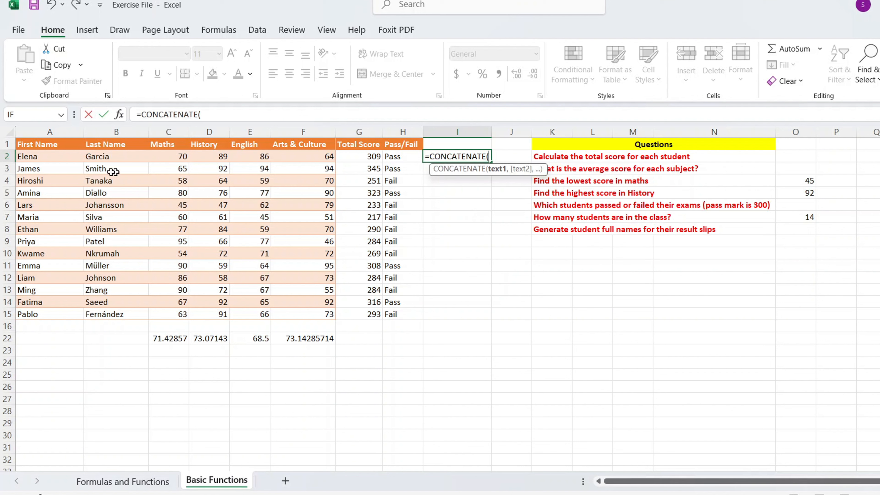
click(54, 157)
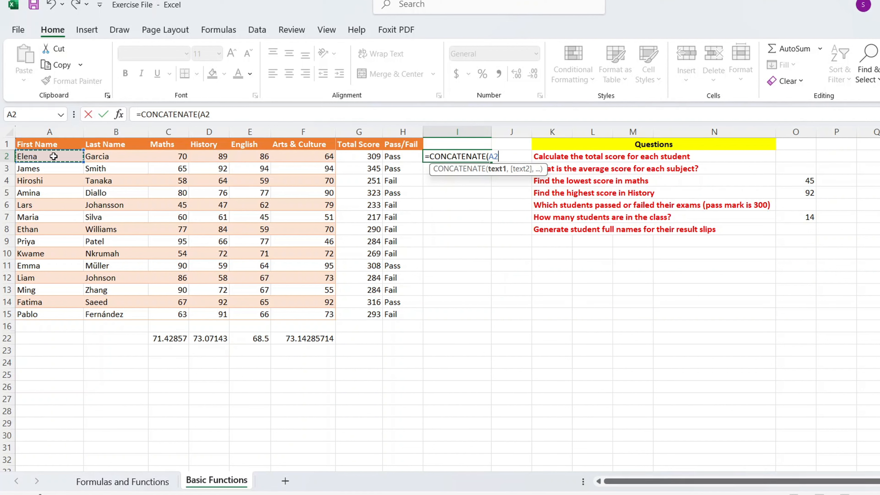
text(,)
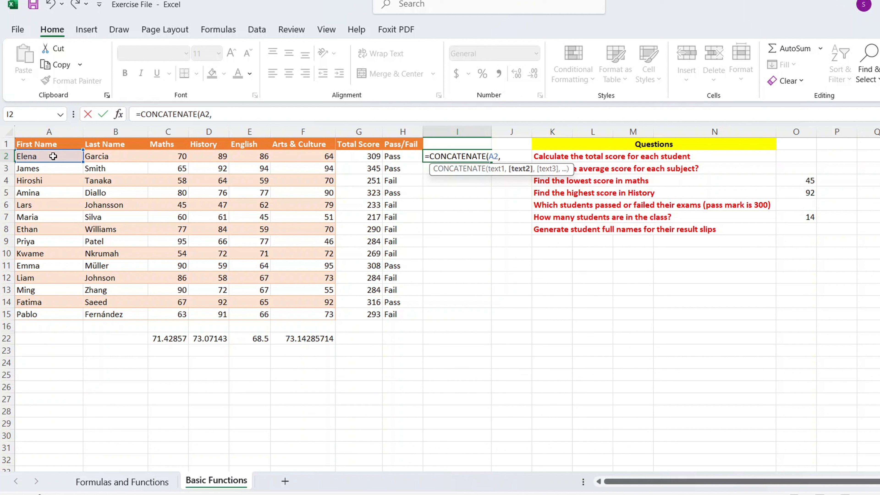
Complete the CONCATENATE formula in I2 with a space " " as second text and the last-name cell B2 as third.
text(" ")
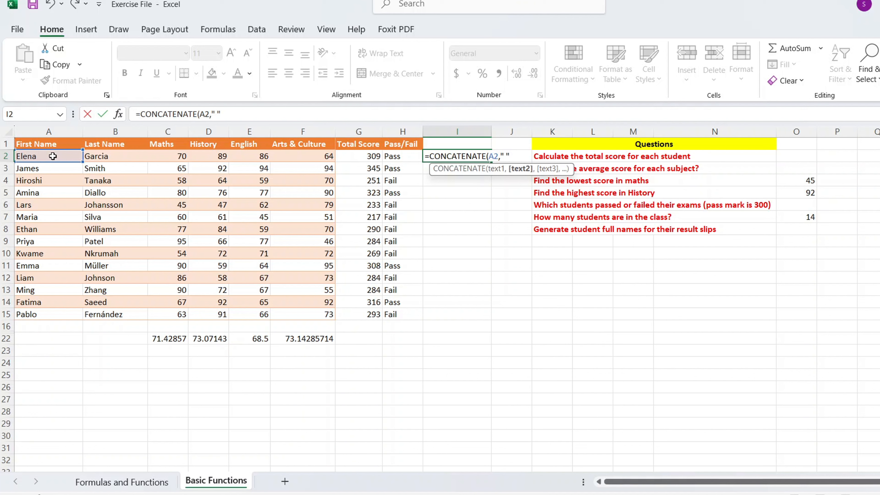
text(,)
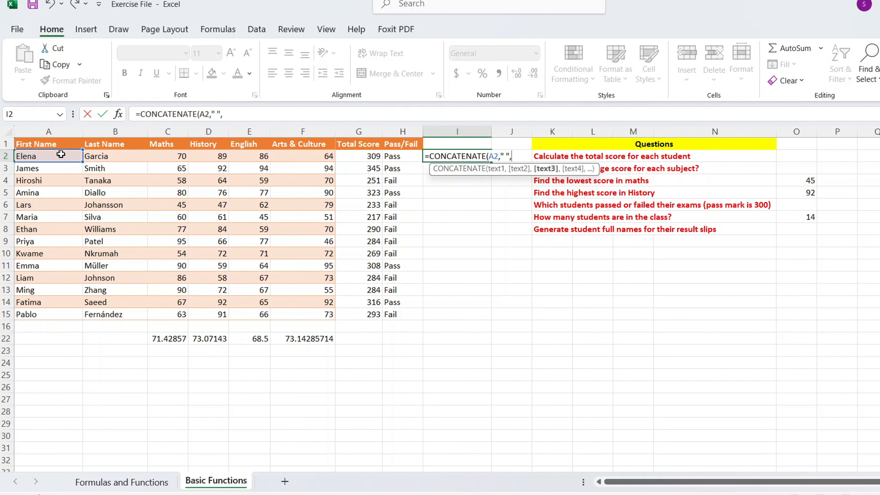
click(119, 154)
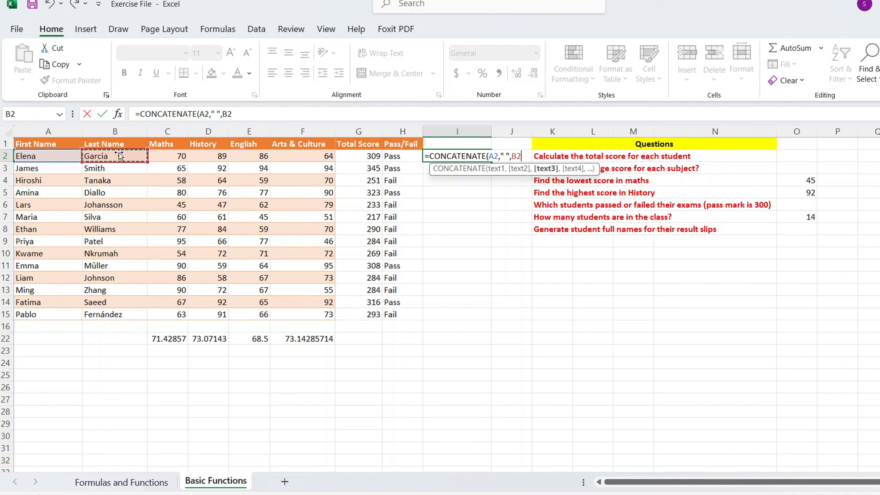
text())
key(Return)
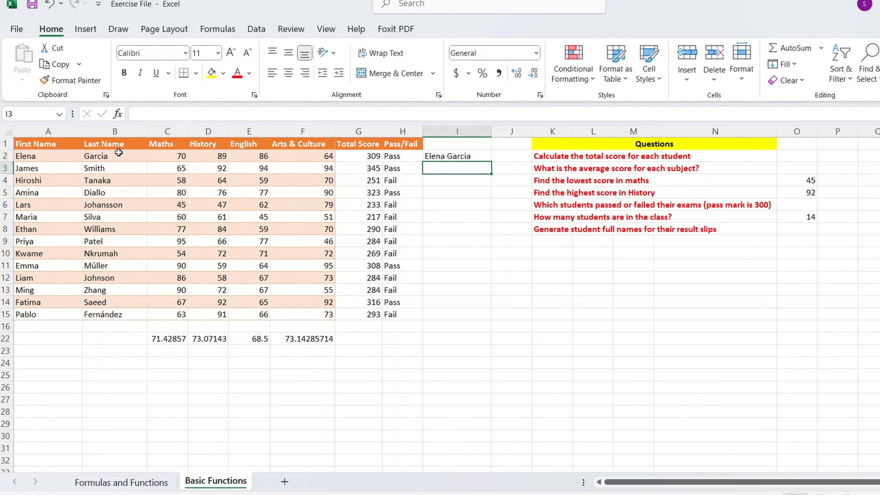
Fill the full-name formula from I2 down to I15 and enter the column header "Full name" in I1.
click(453, 155)
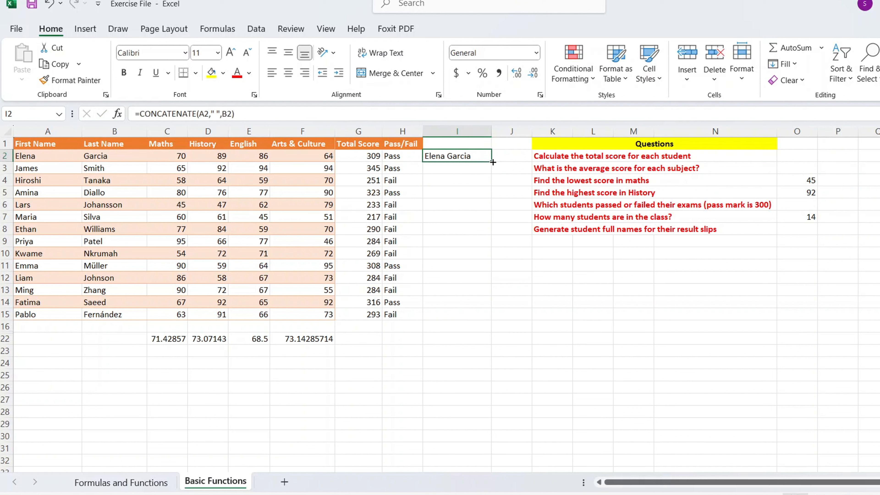
drag(493, 162, 482, 320)
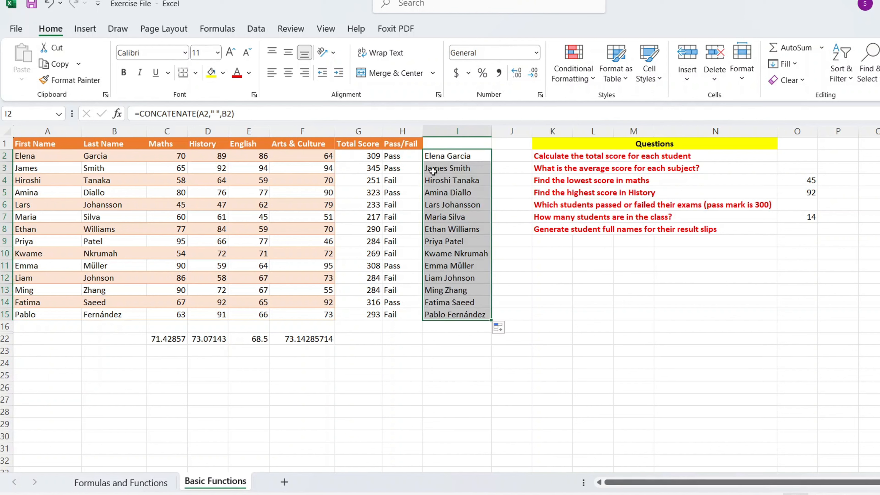
click(440, 144)
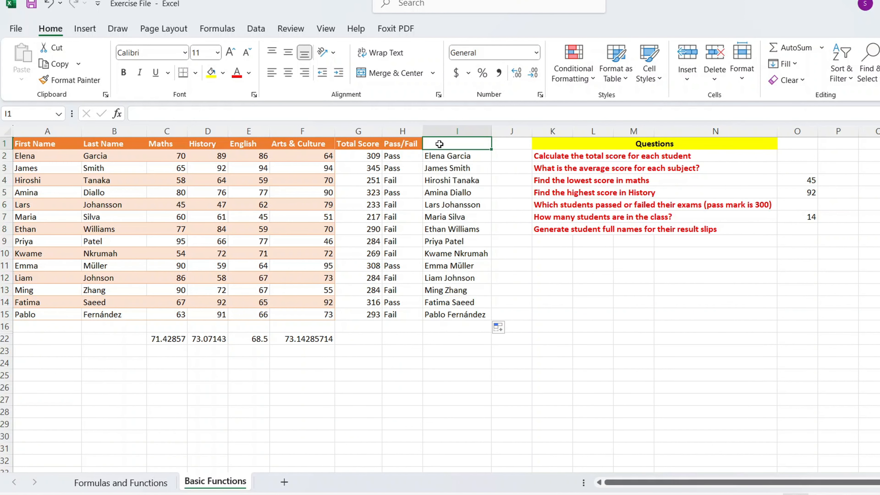
text(Full name)
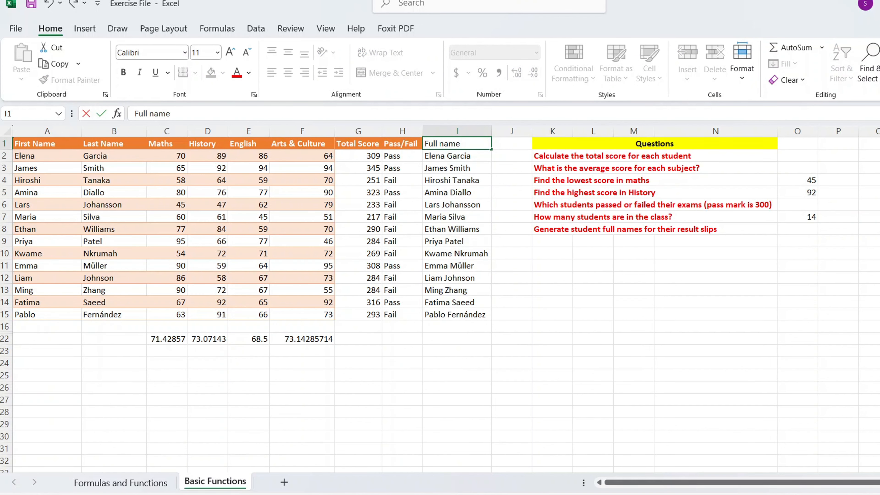
key(Return)
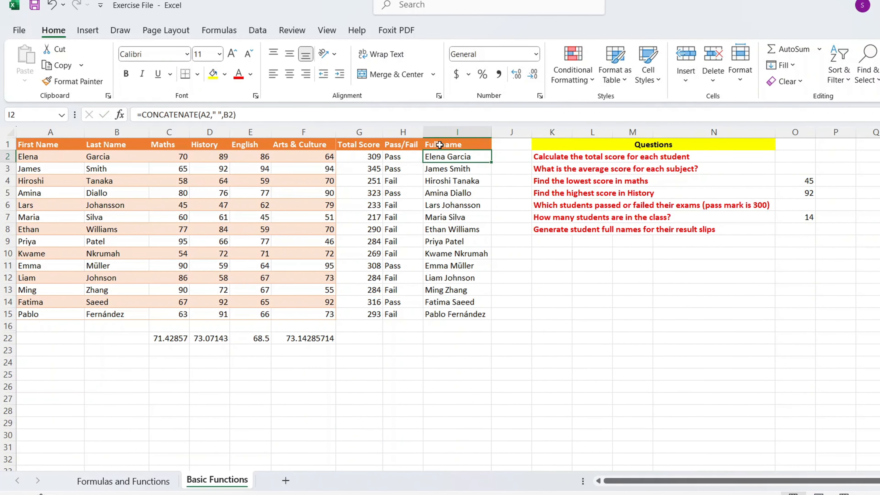
click(511, 157)
text(=conc)
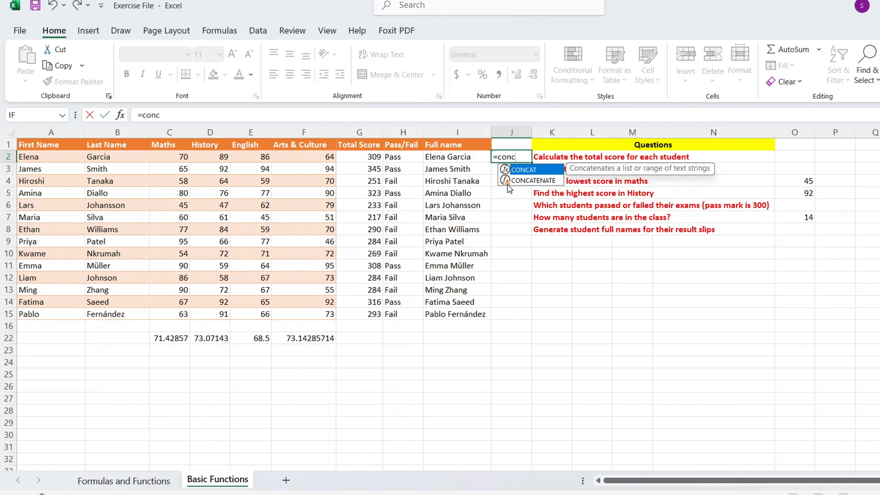
key(Escape)
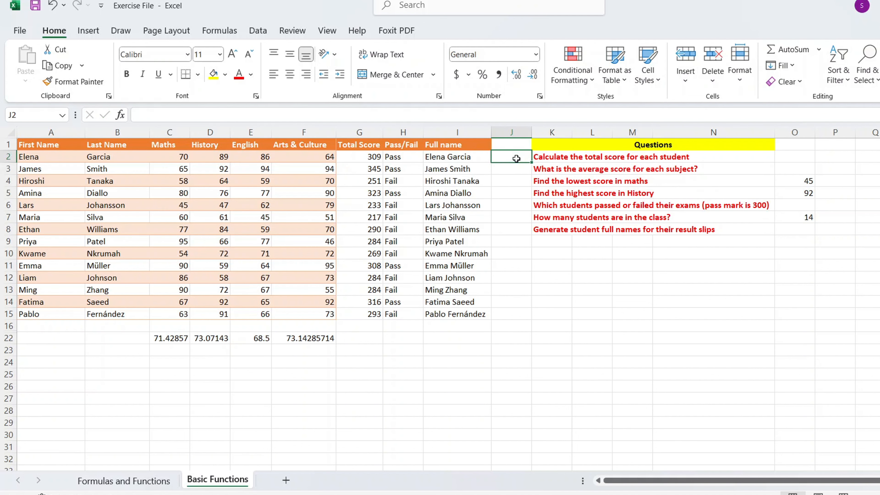